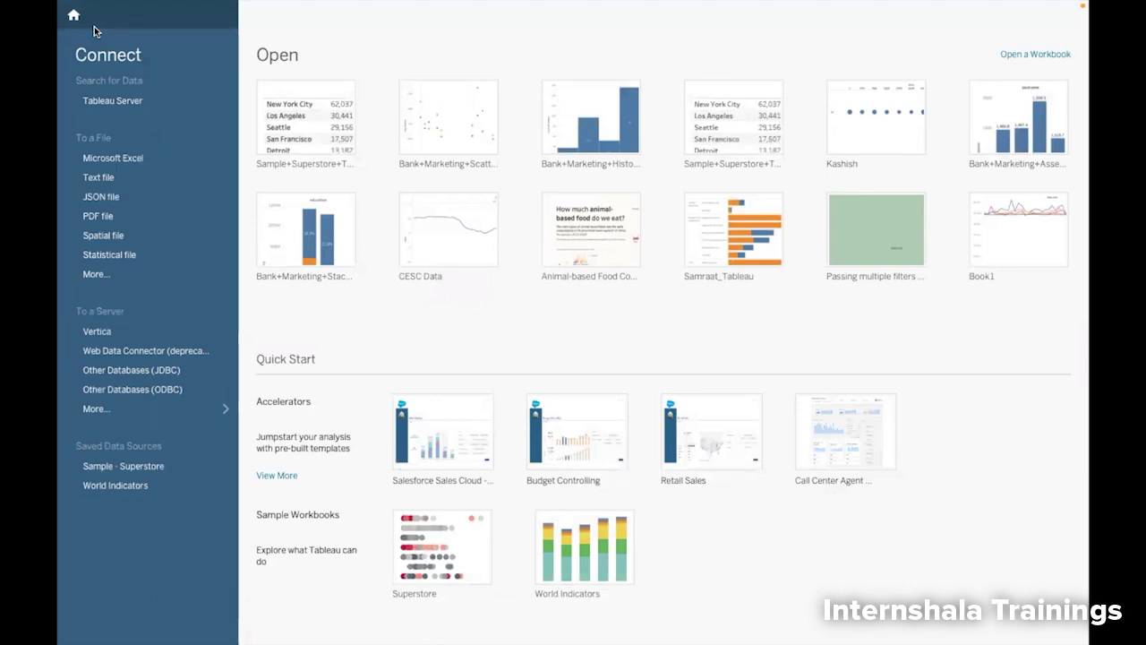
Connect to the Excel workbook Dashboard.xlsx and look through the fields and preview rows of Sheet1.
click(122, 169)
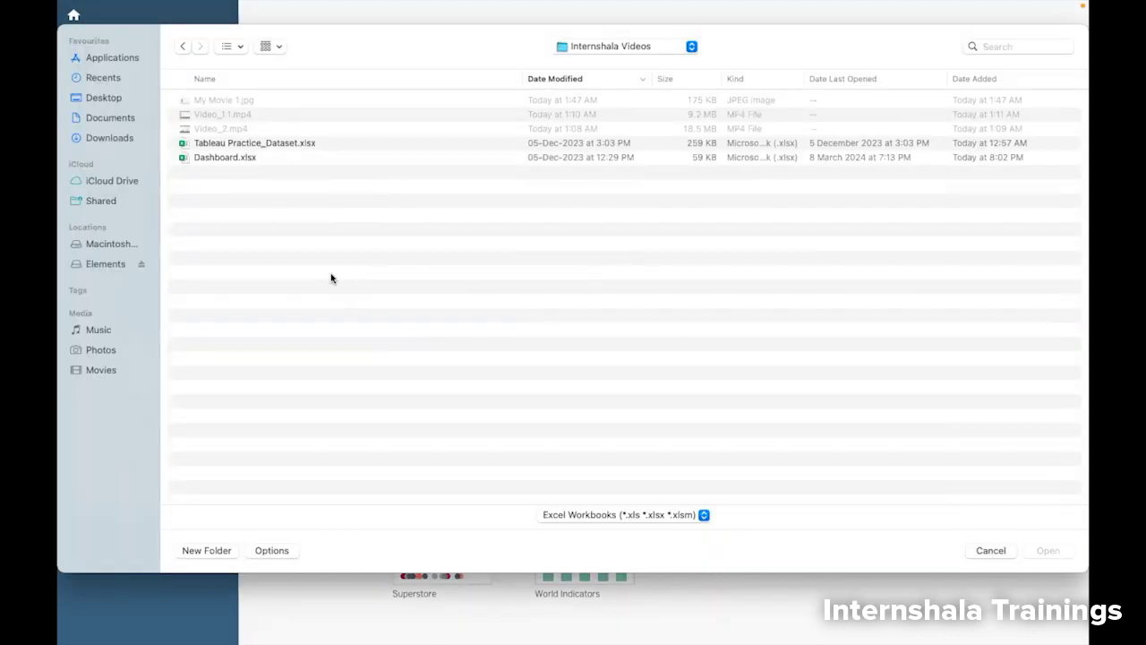
click(237, 159)
click(1048, 550)
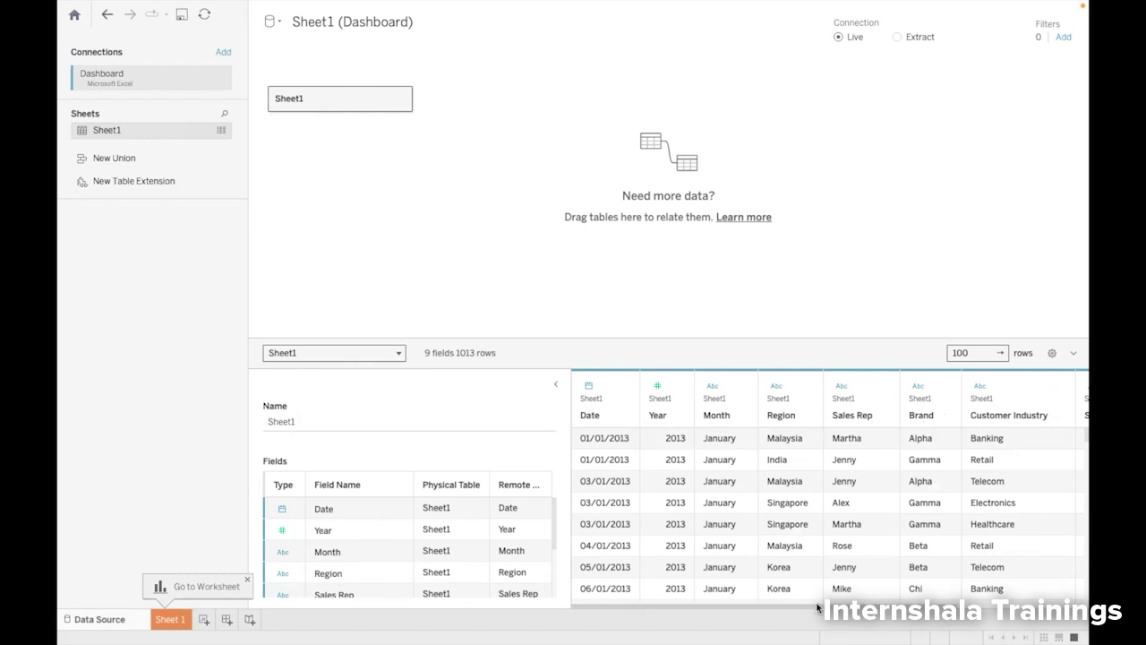
drag(817, 607, 949, 602)
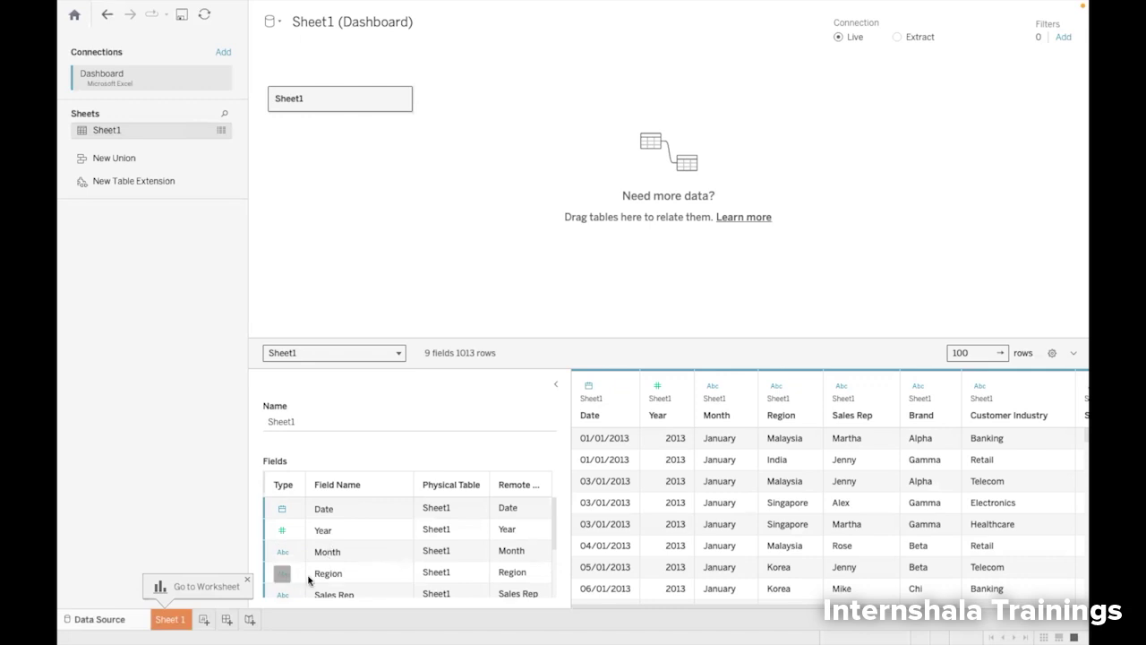
scroll(311, 581, down, 2)
scroll(379, 582, up, 2)
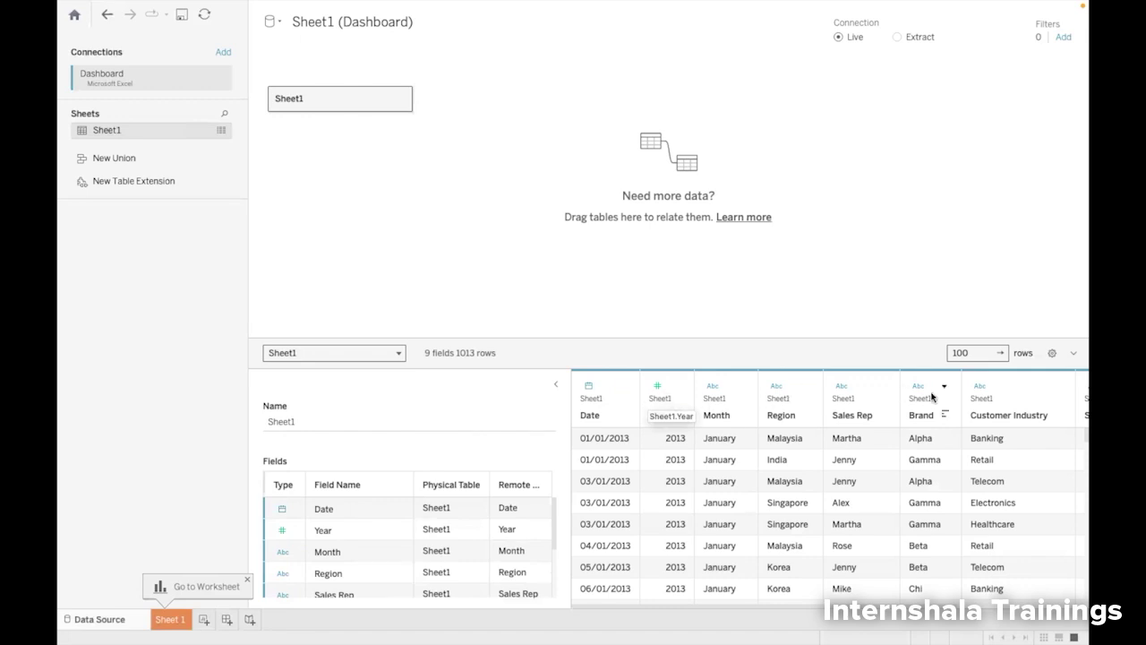
Rename the Date column of Sheet1 as Start_Date and widen it to fit the full name.
right_click(636, 385)
click(645, 394)
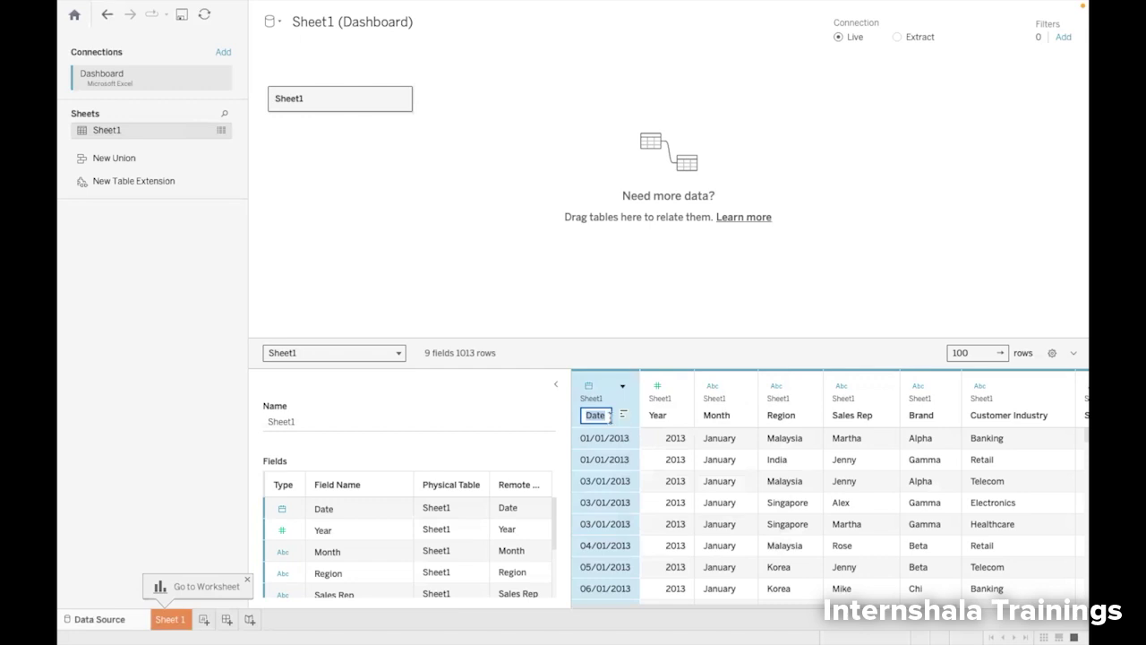
key(BackSpace)
text(Start_Date)
click(769, 305)
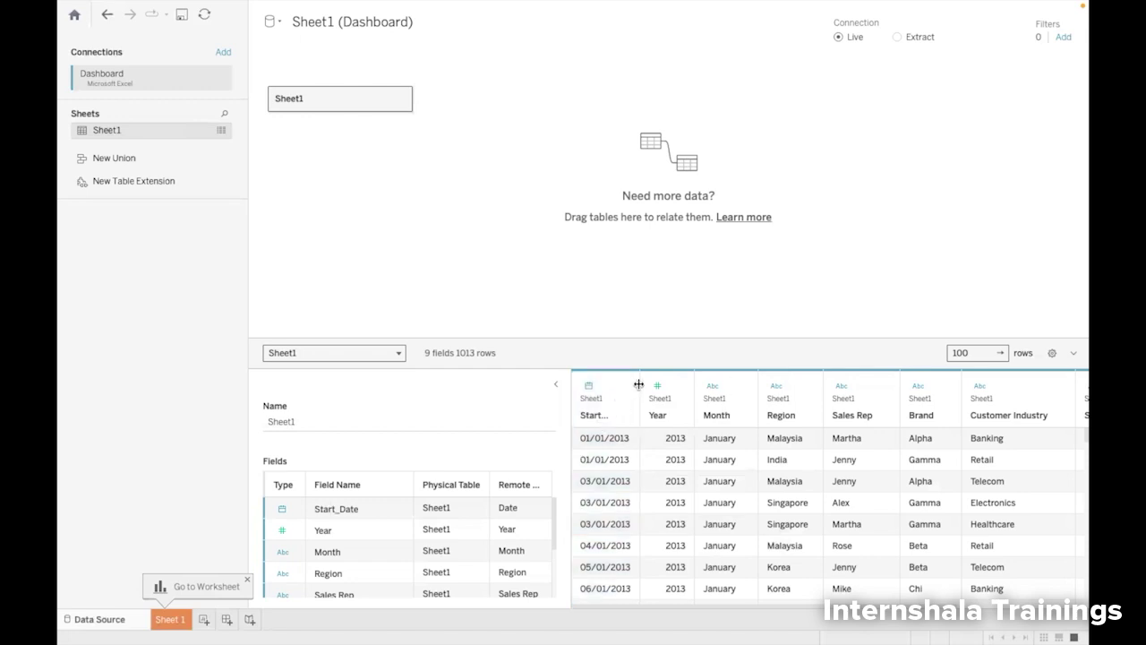
drag(640, 402, 665, 403)
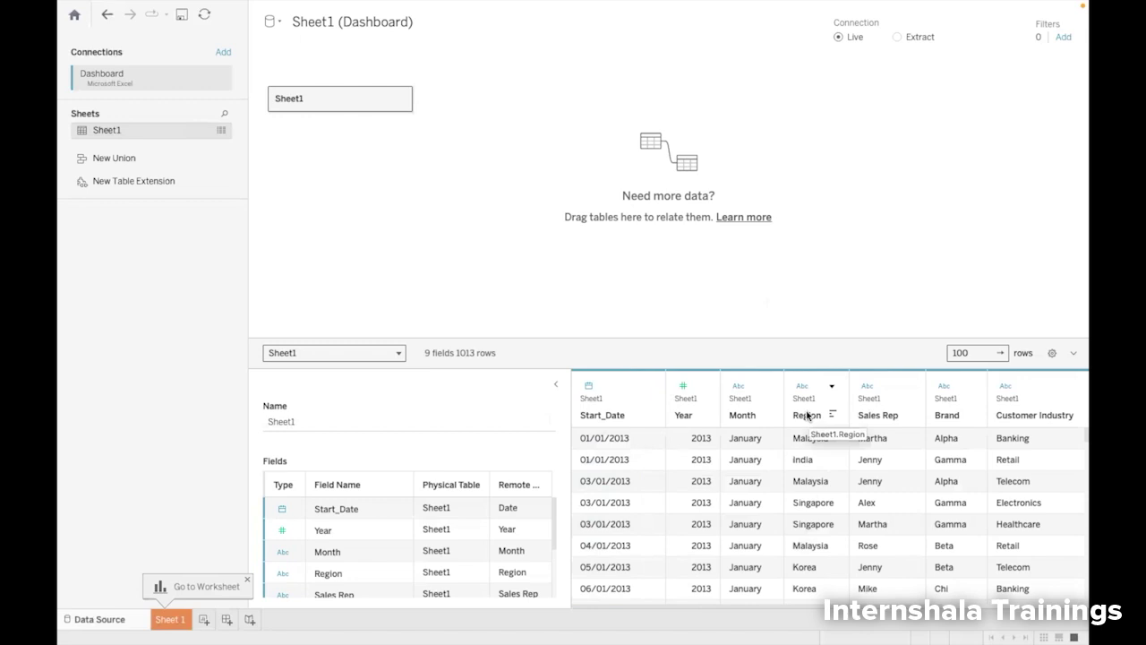
Check the data types of the Month and Sales Value columns and the available type options.
click(768, 407)
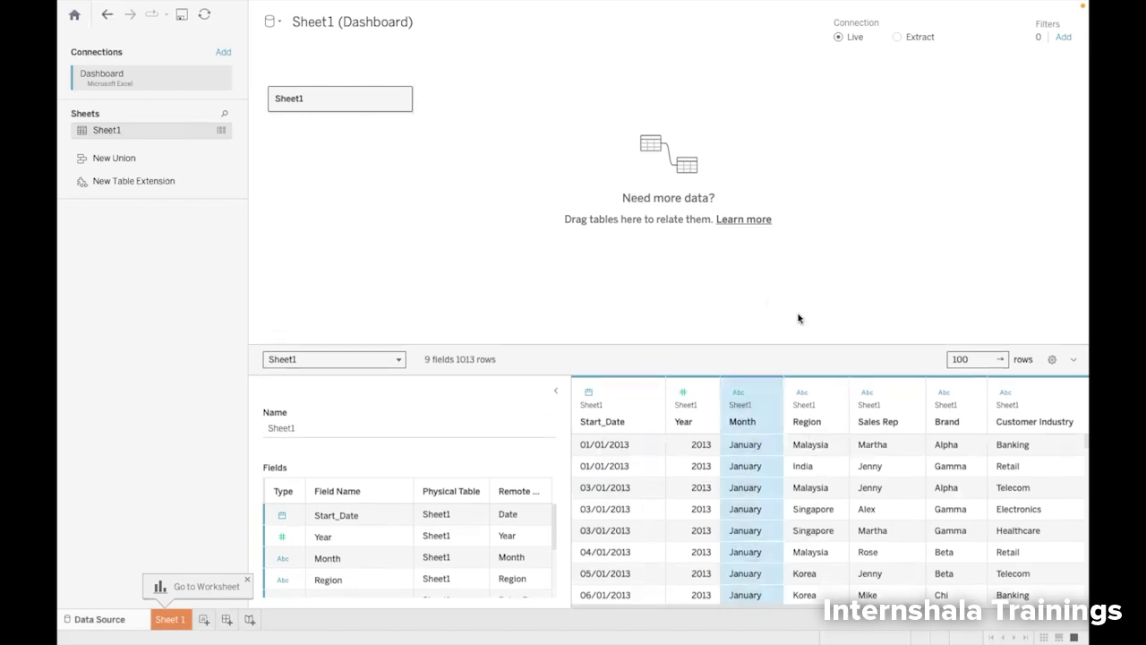
click(738, 395)
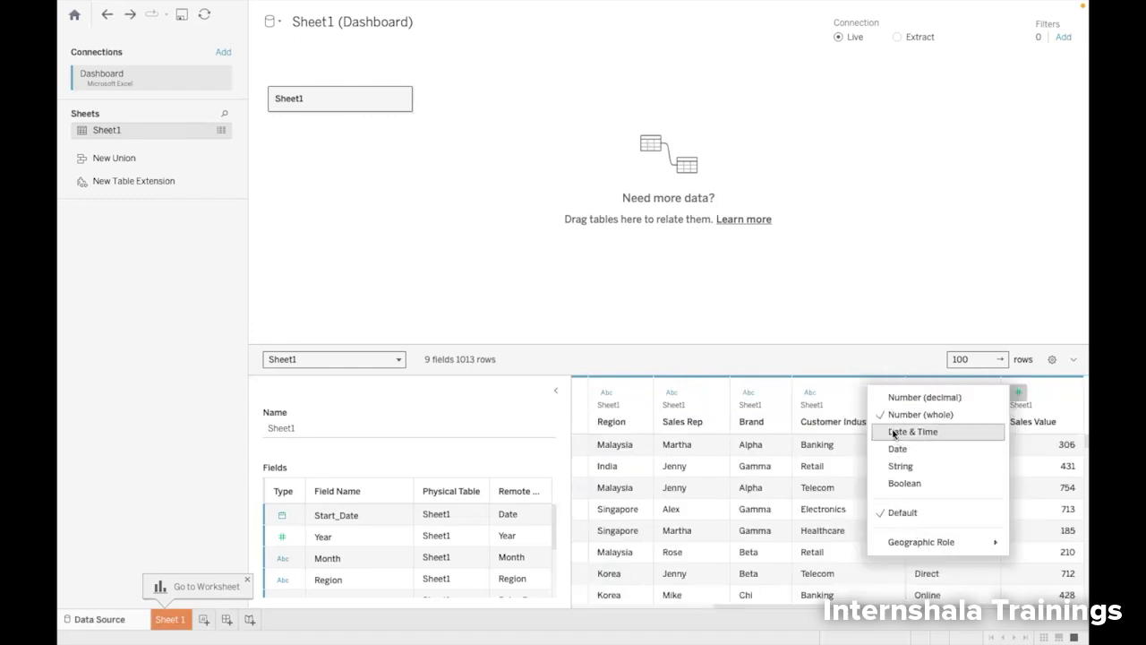
click(977, 405)
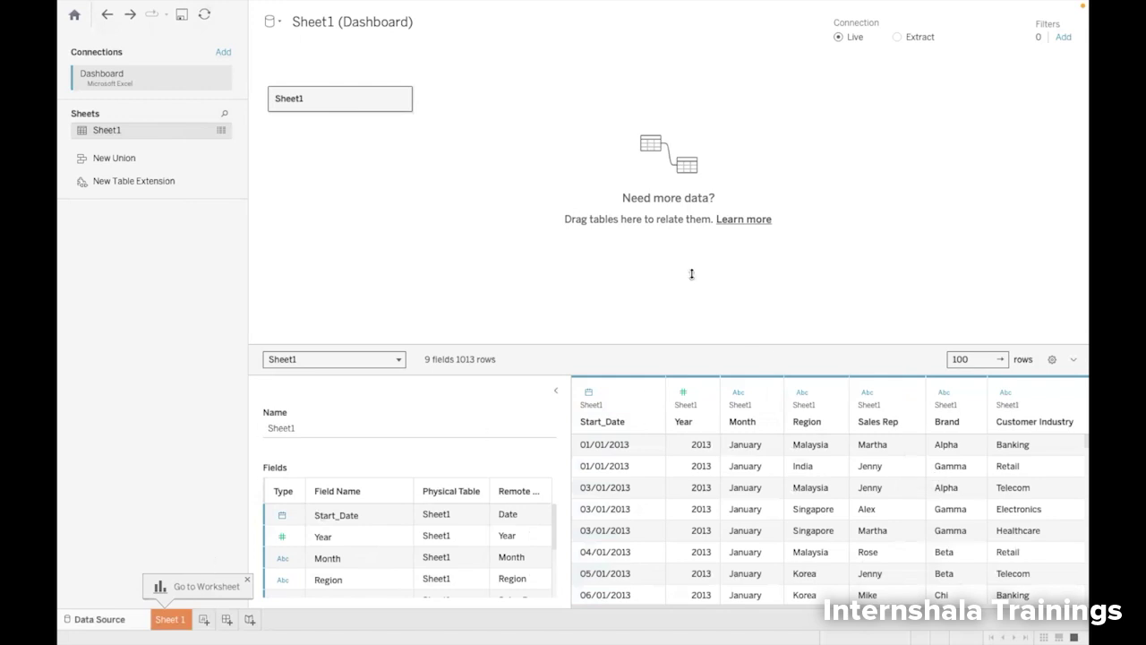
click(898, 38)
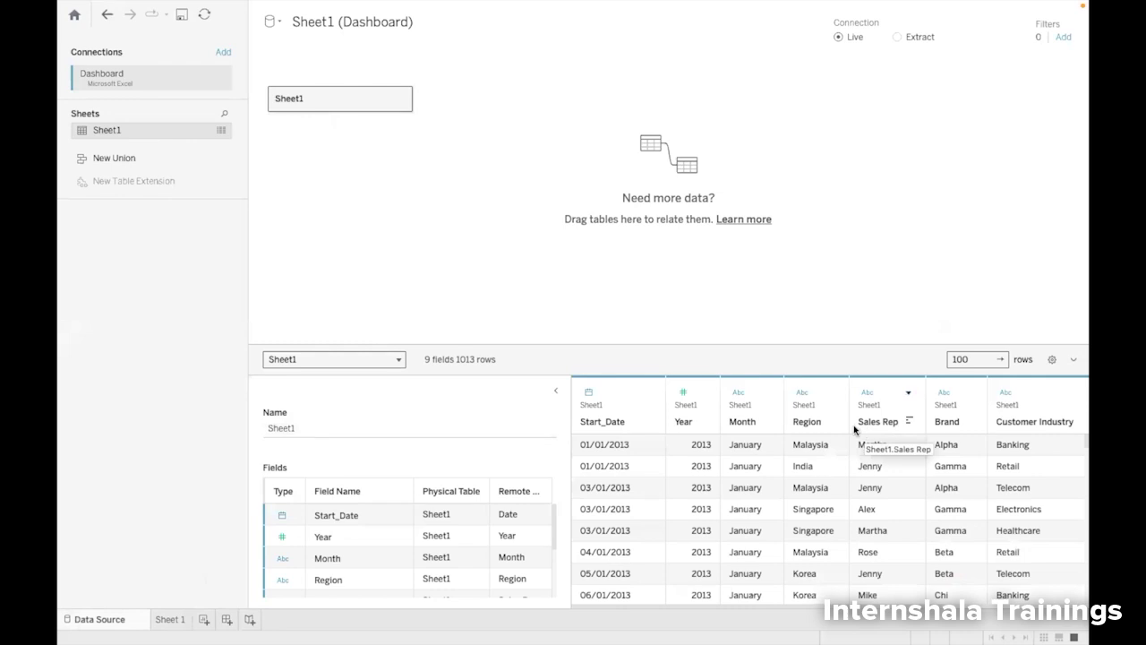
Open the Sheet 1 worksheet and examine its dimension and measure fields, including Customer Industry, Sales Value and Year.
click(169, 621)
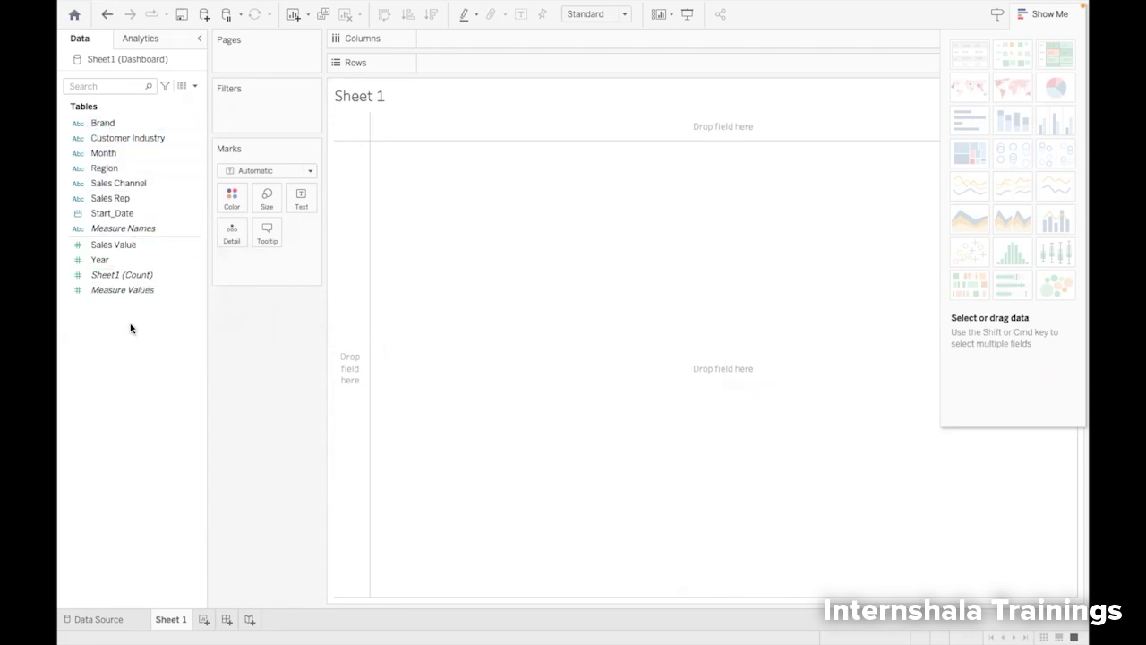
click(129, 125)
click(74, 142)
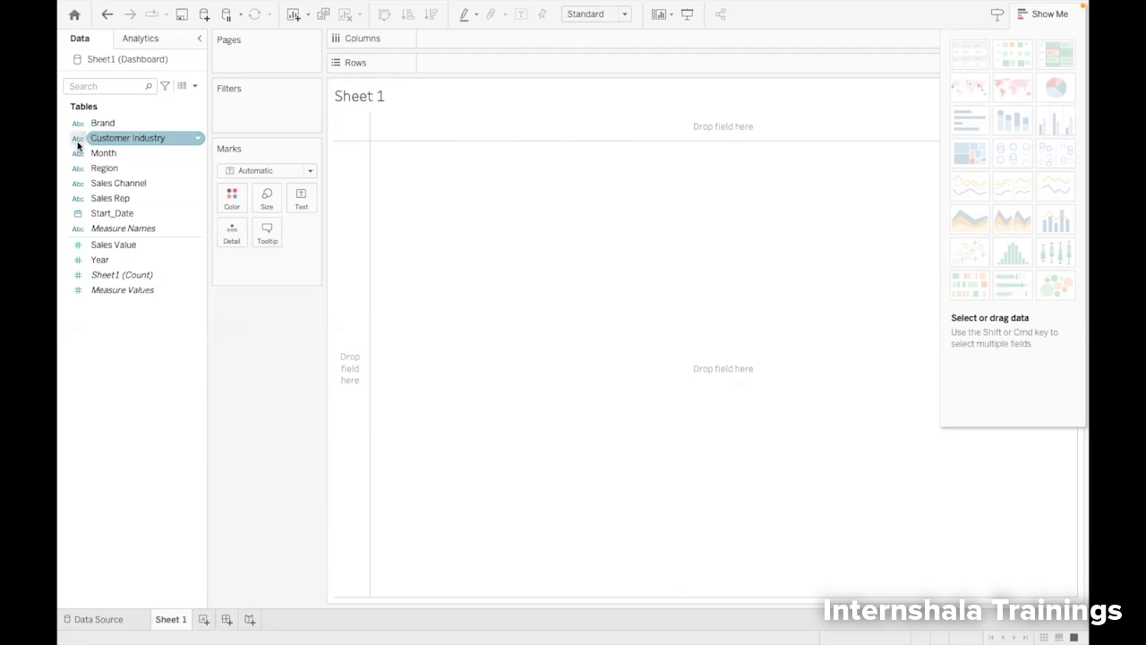
click(80, 106)
click(61, 154)
click(63, 167)
click(183, 260)
click(77, 251)
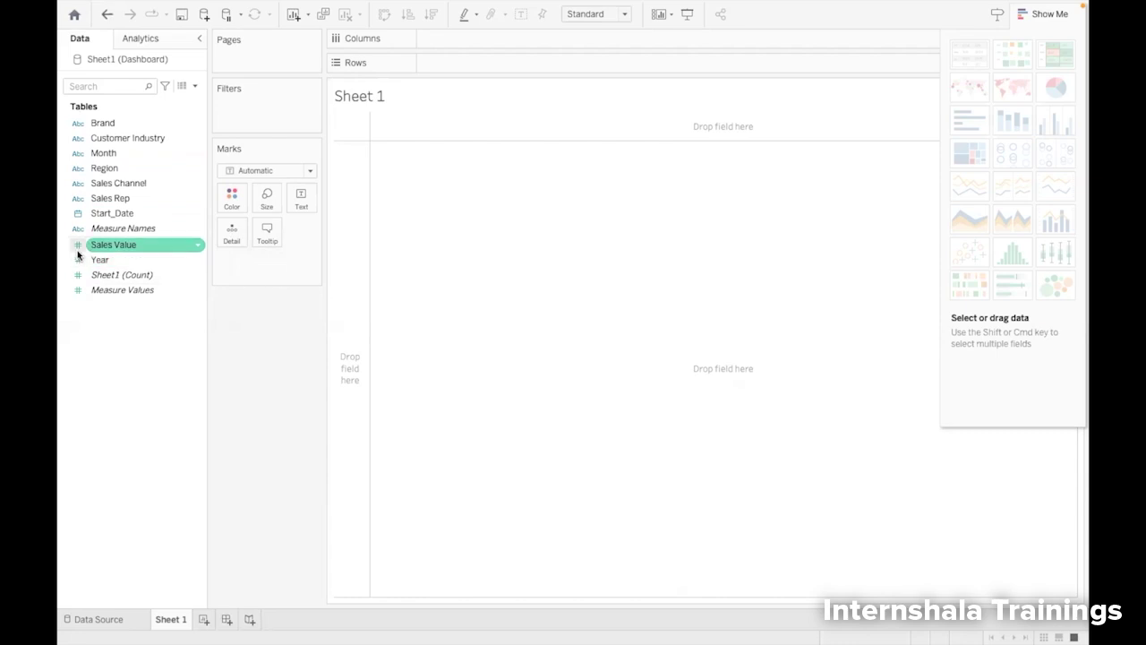
click(78, 260)
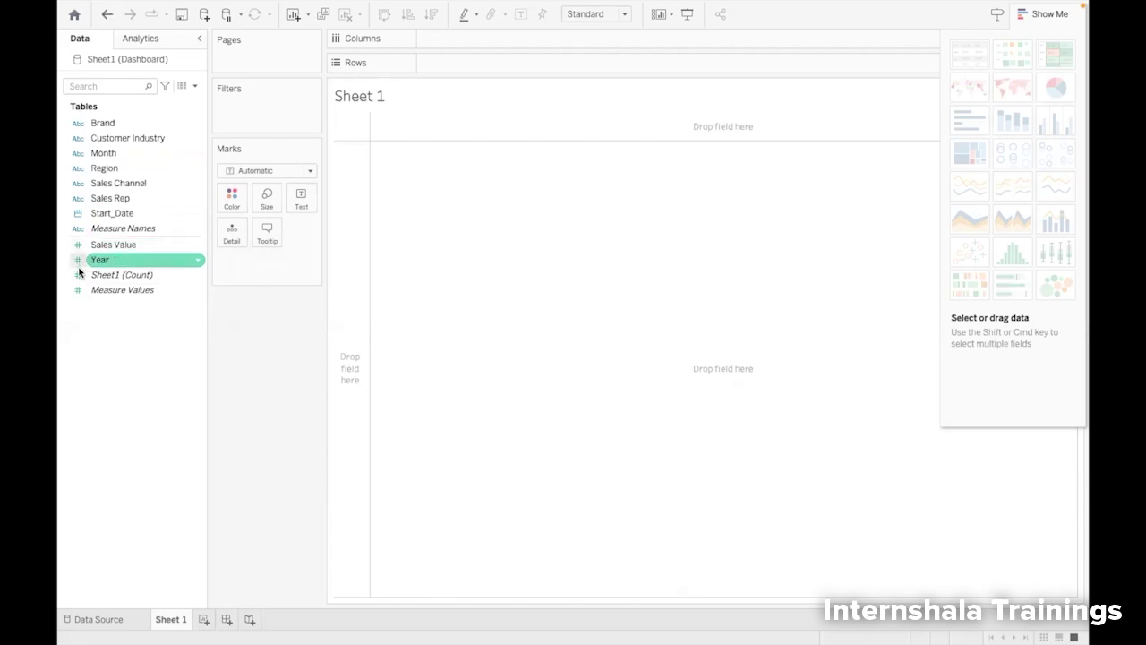
click(78, 291)
click(150, 409)
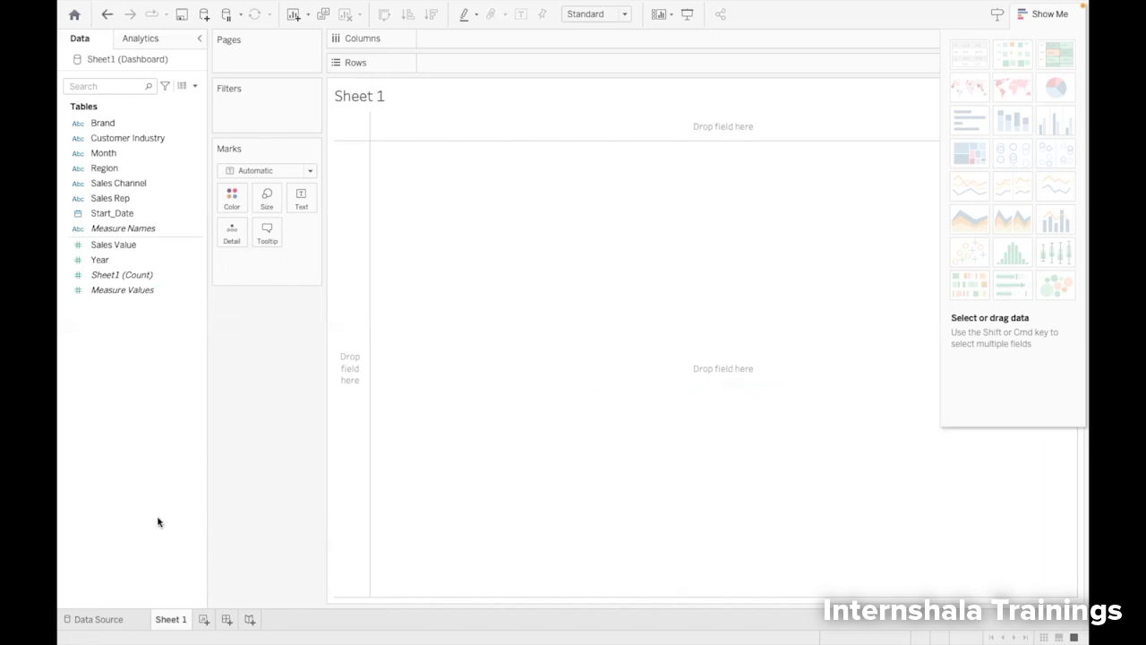
Return to the data source and edit the Dashboard connection to use Sample - Superstore(1).xls from Downloads.
click(93, 622)
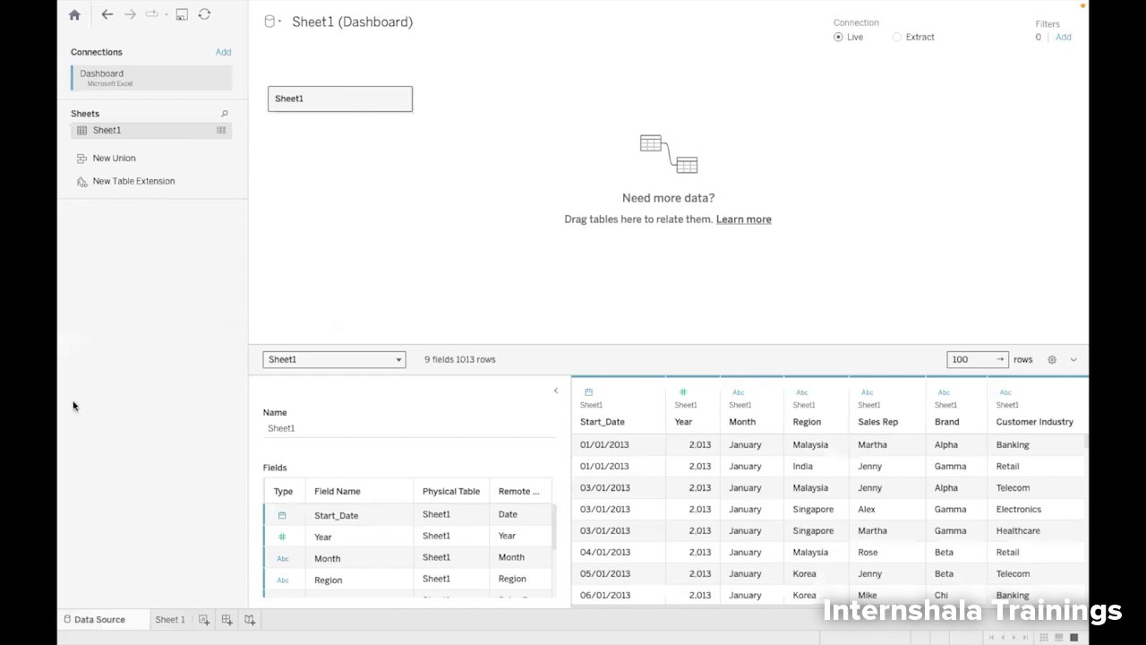
click(220, 81)
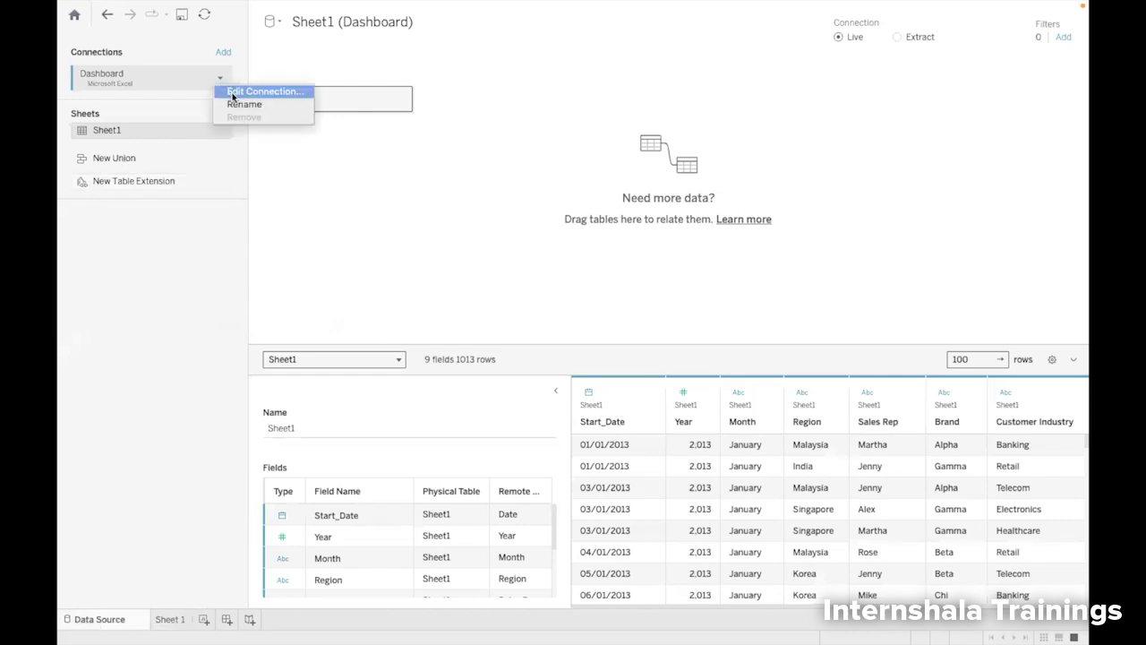
click(232, 93)
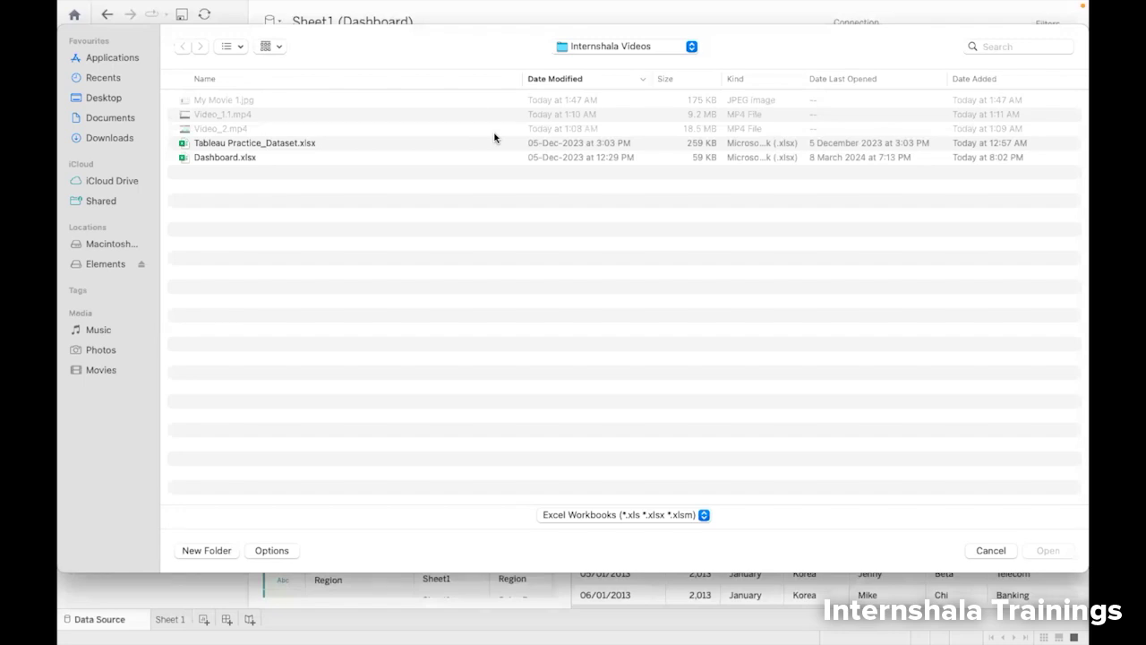
click(125, 138)
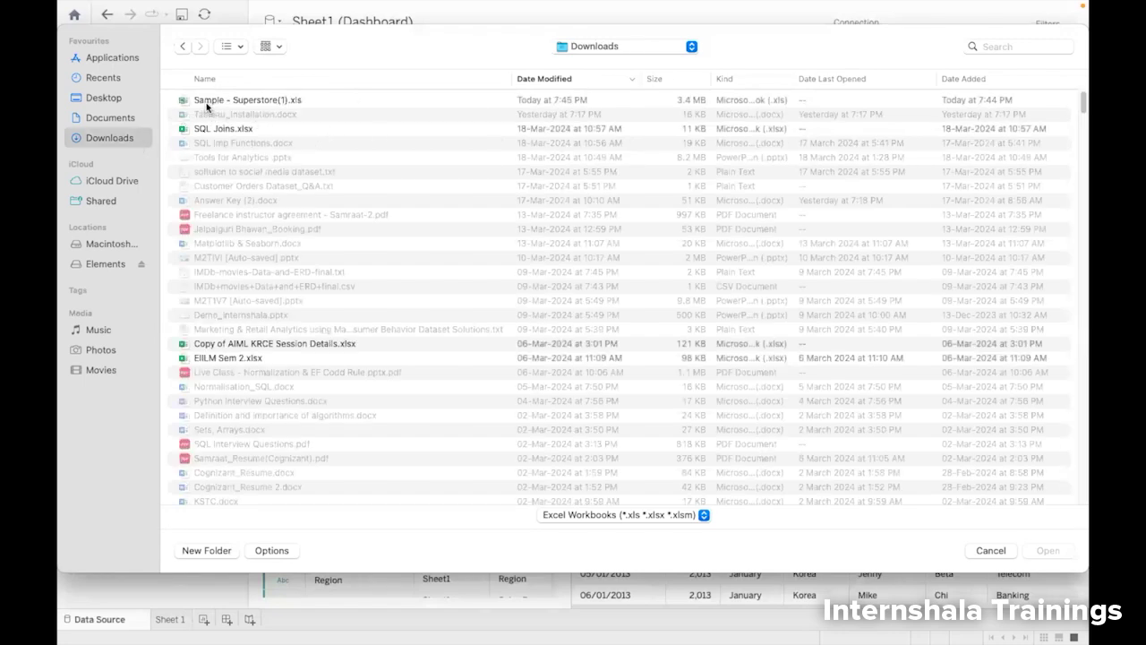
double_click(256, 100)
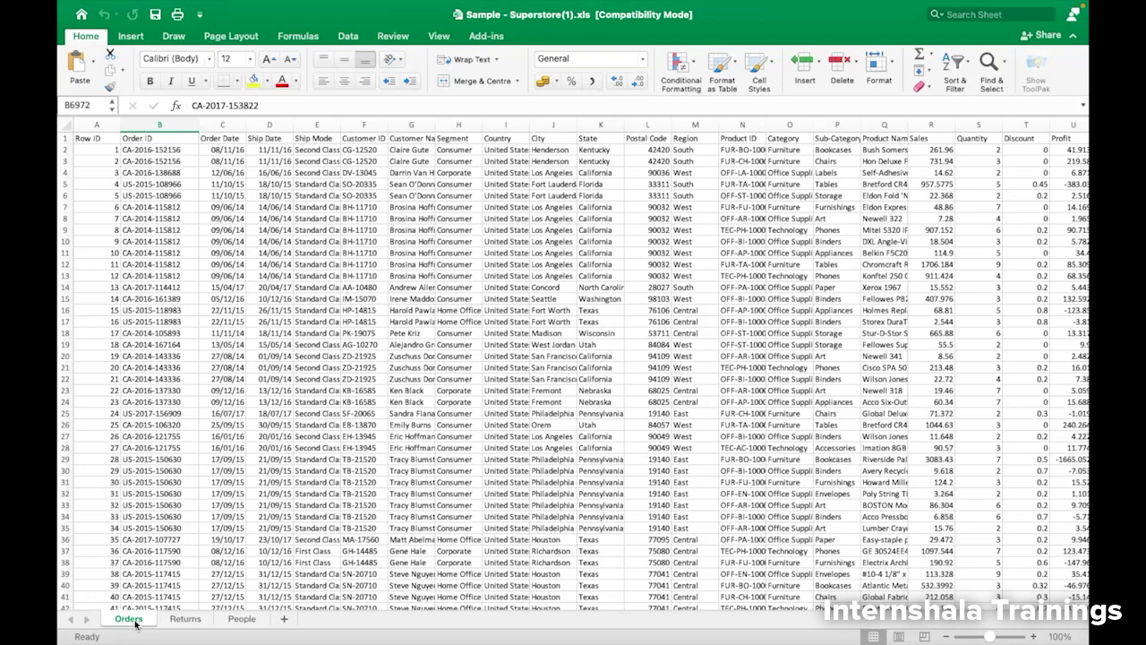
Switch to Excel and examine the Orders, Returns and People sheets of Sample - Superstore(1).xls, including the Country, City and Returned columns.
click(172, 620)
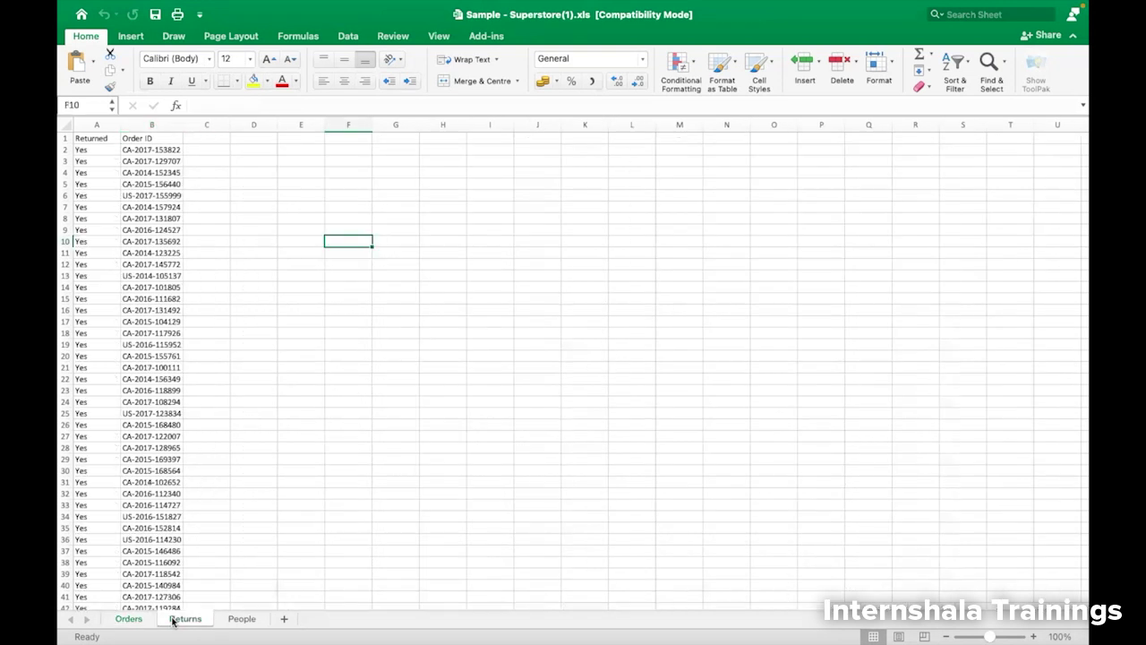
click(237, 620)
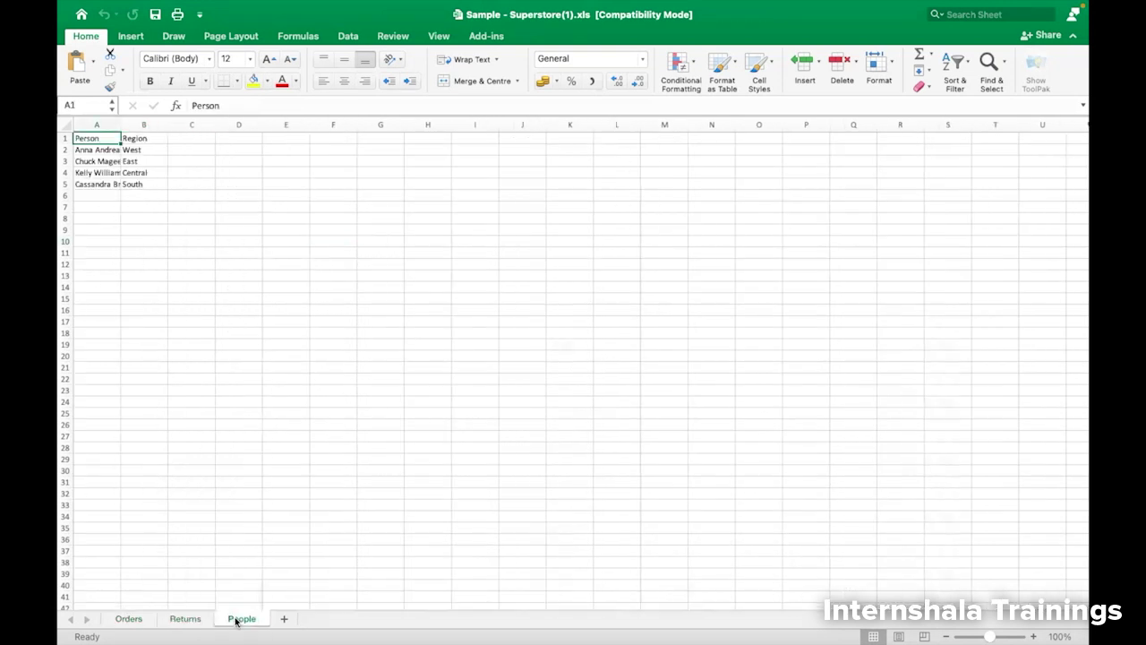
click(143, 619)
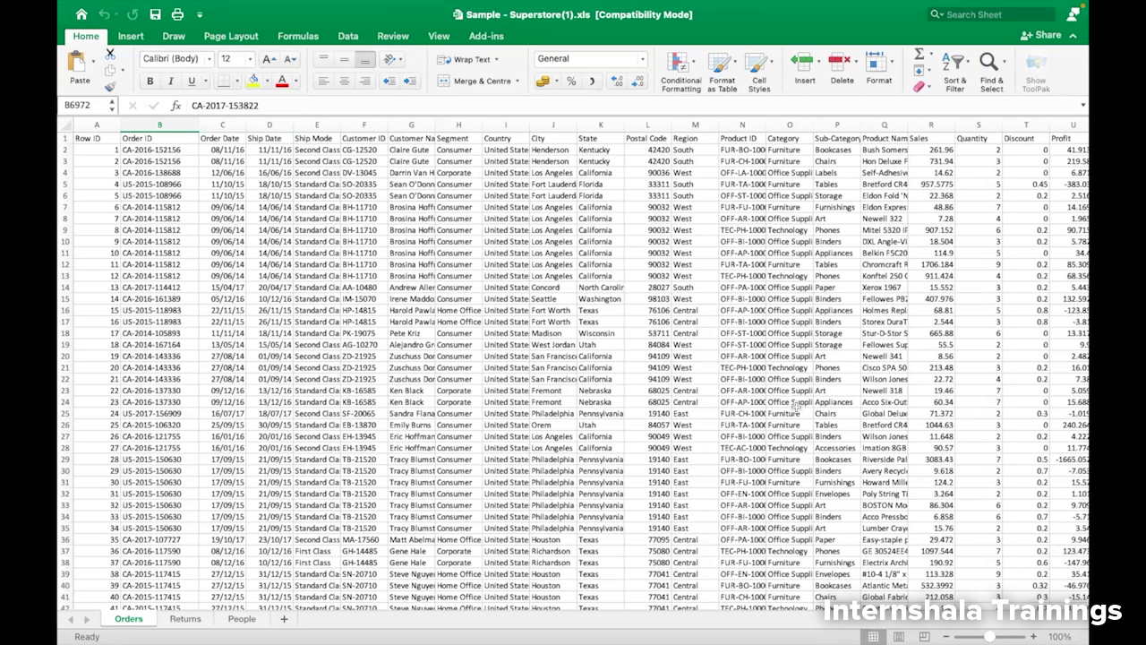
click(183, 619)
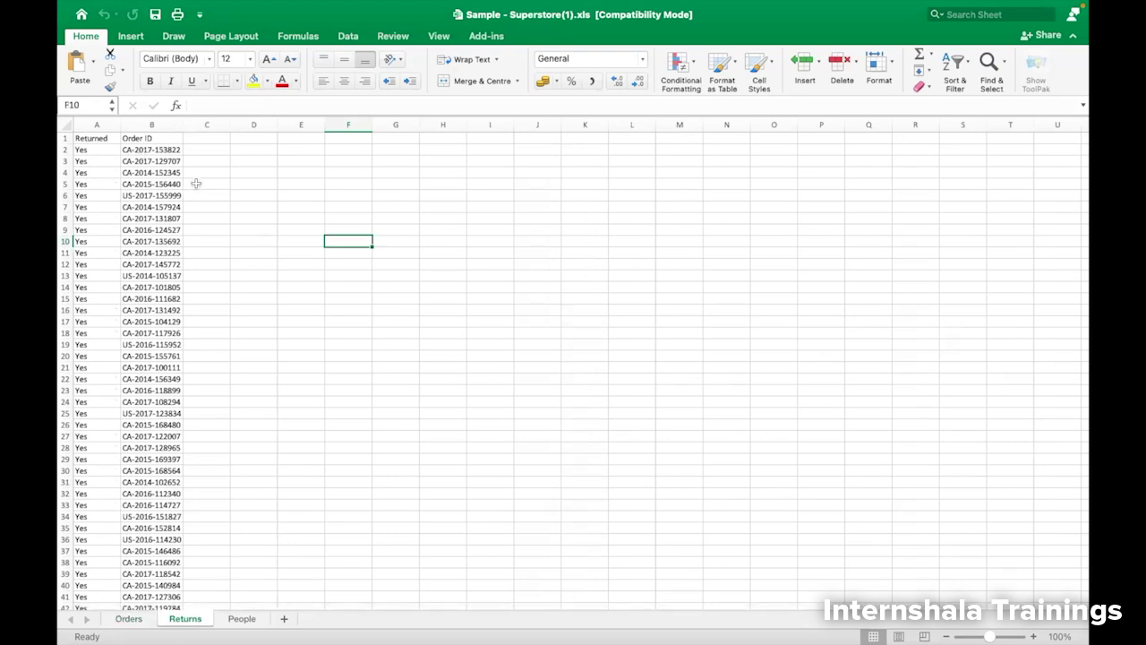
click(240, 618)
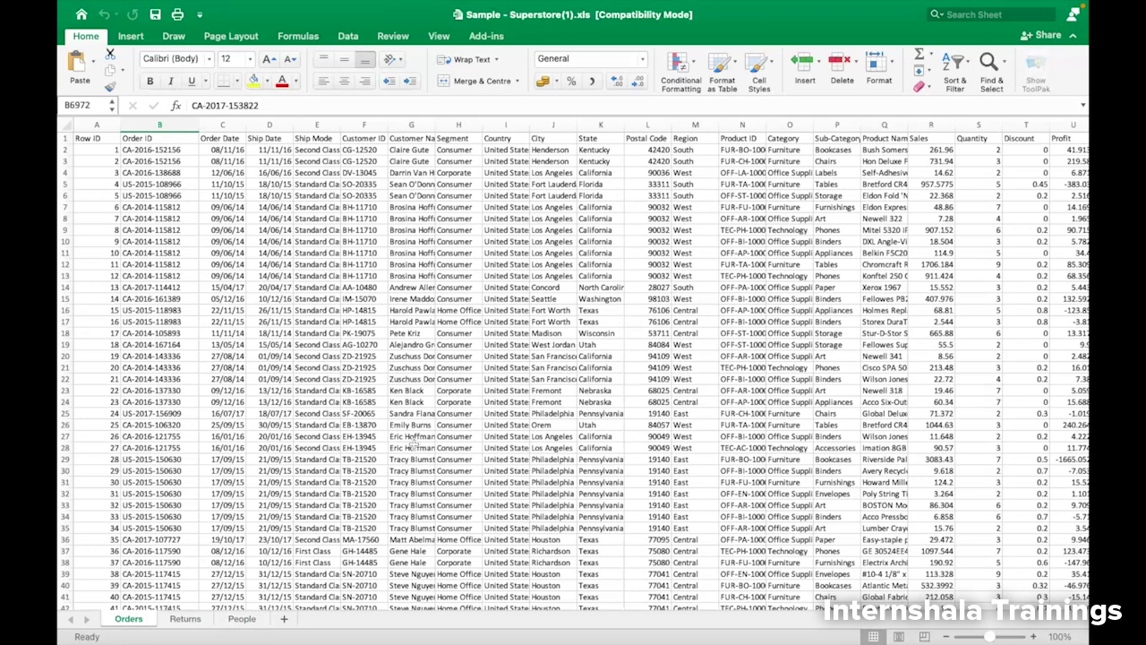
click(501, 124)
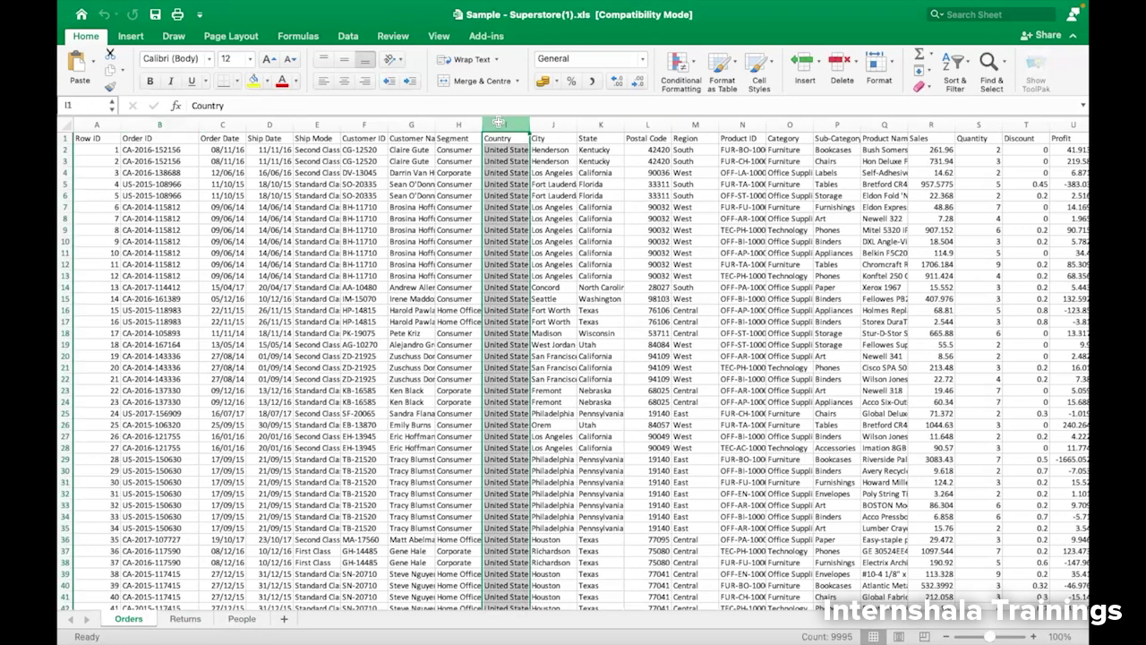
click(547, 122)
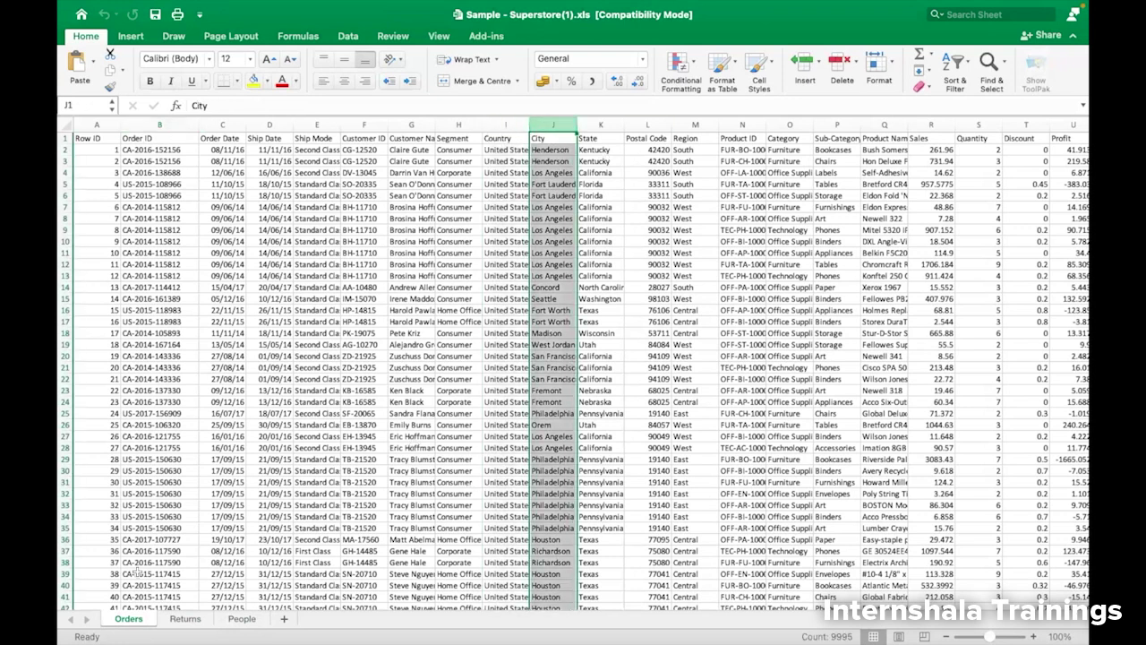
click(184, 619)
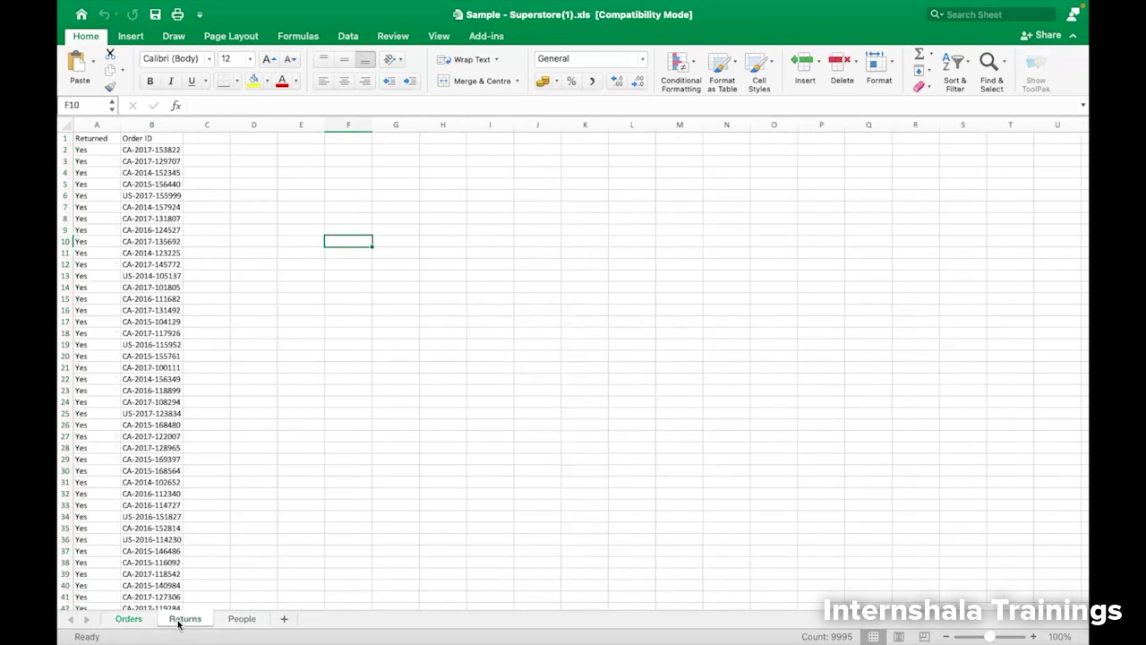
click(97, 124)
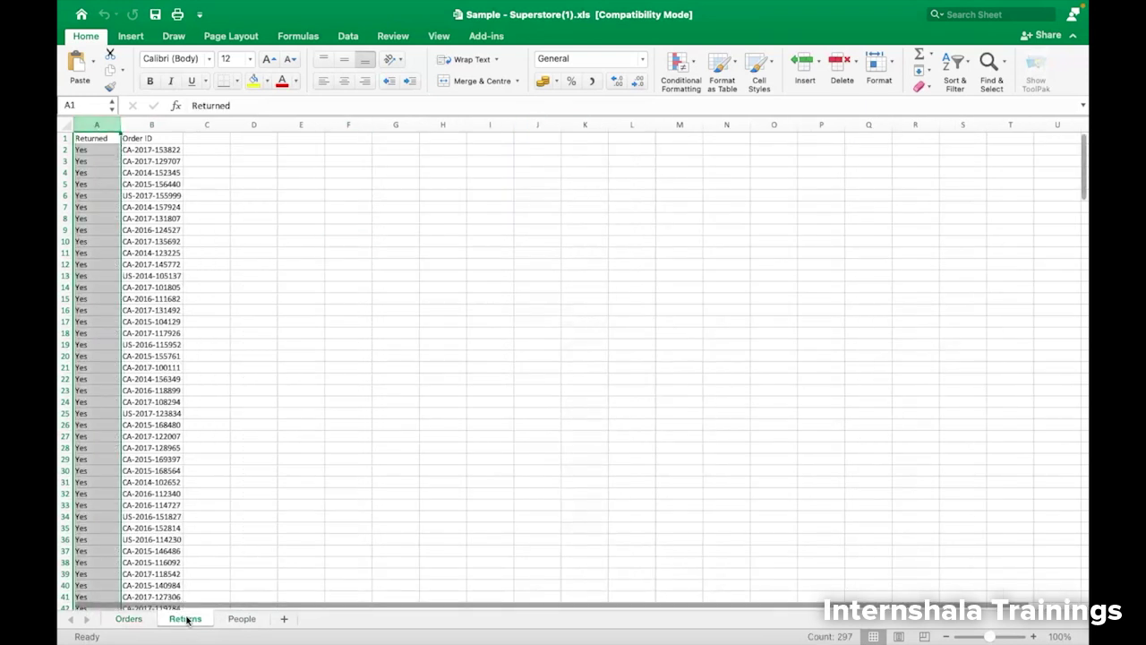
click(315, 375)
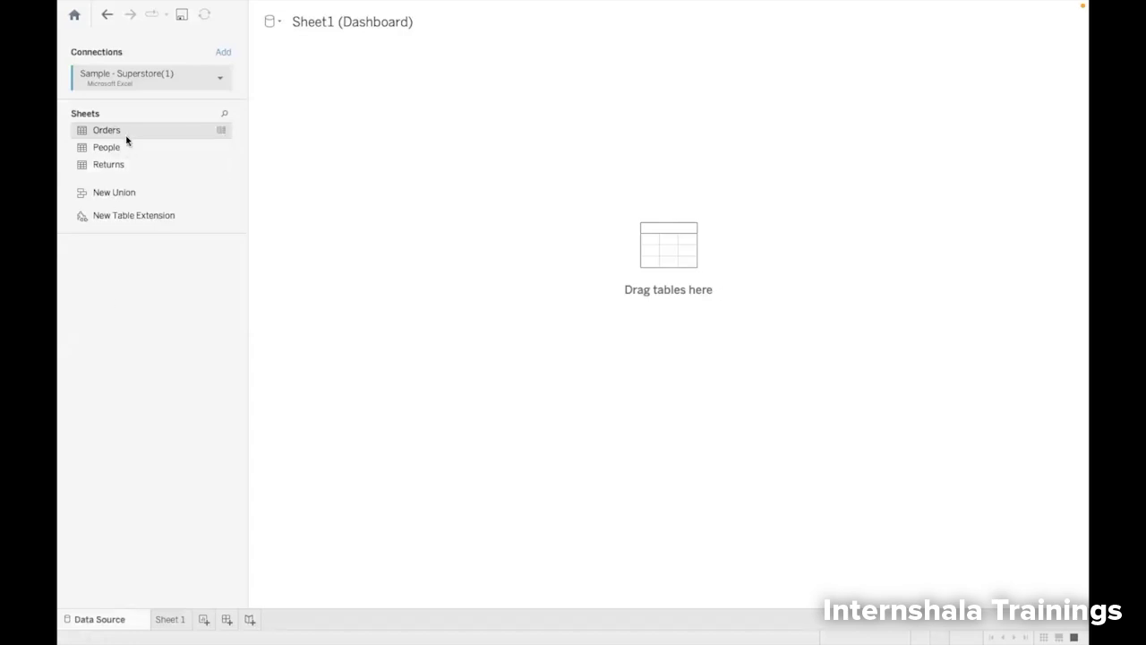
Switch back to Tableau, add the Orders table to the canvas for a preview, and replace it with the People table.
drag(122, 133, 378, 133)
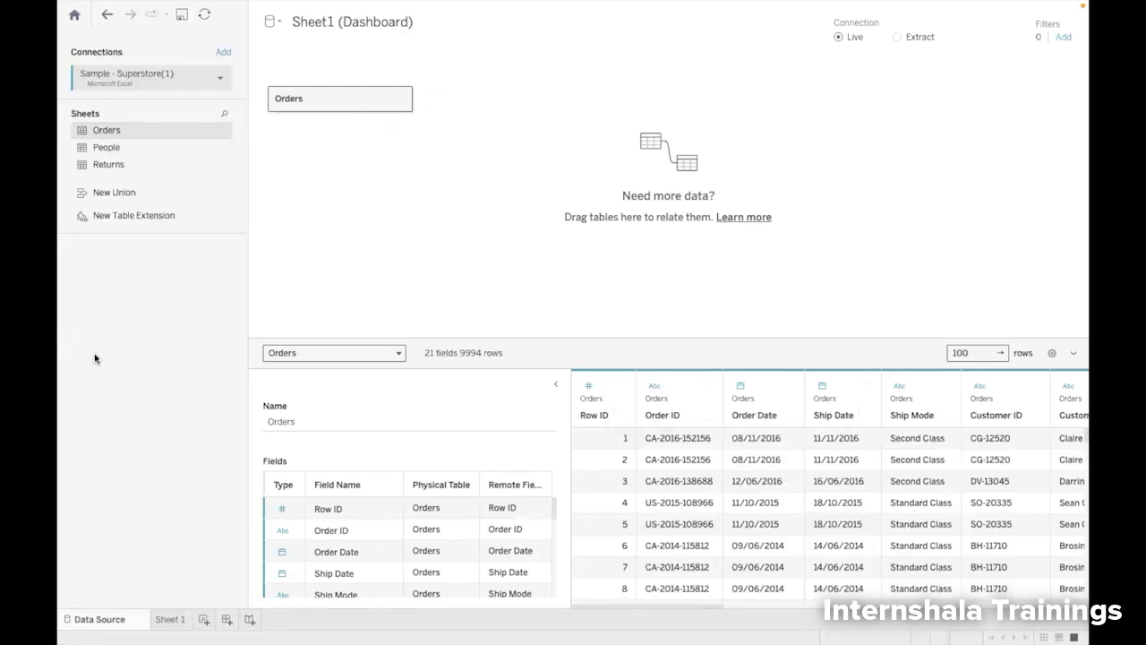
click(402, 99)
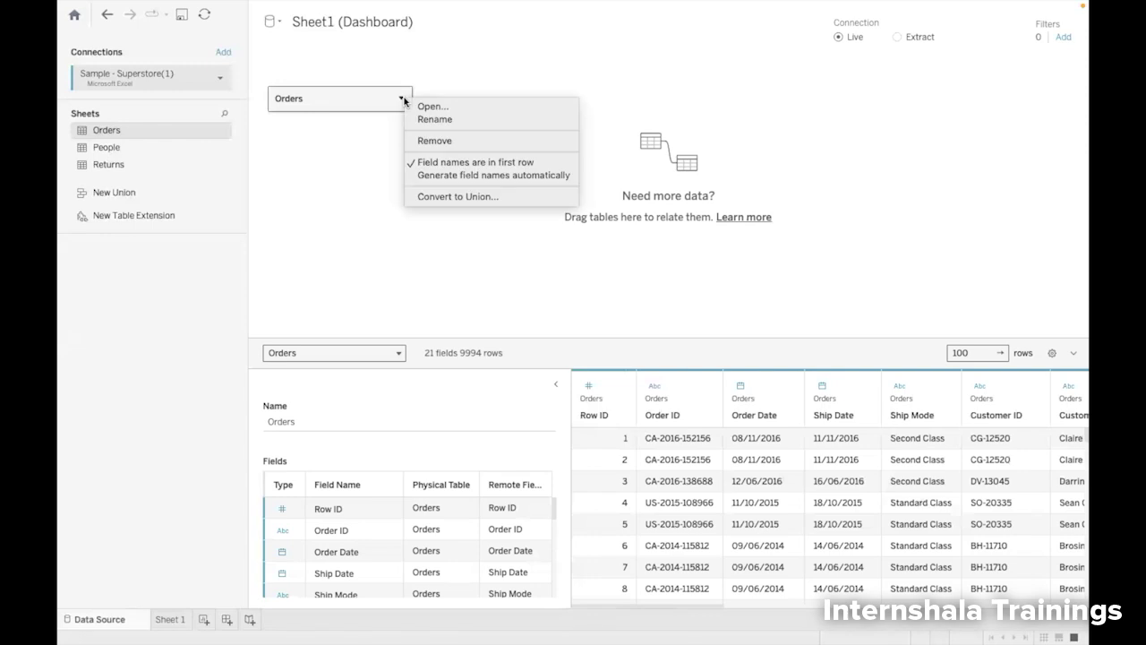
click(434, 140)
drag(105, 149, 305, 131)
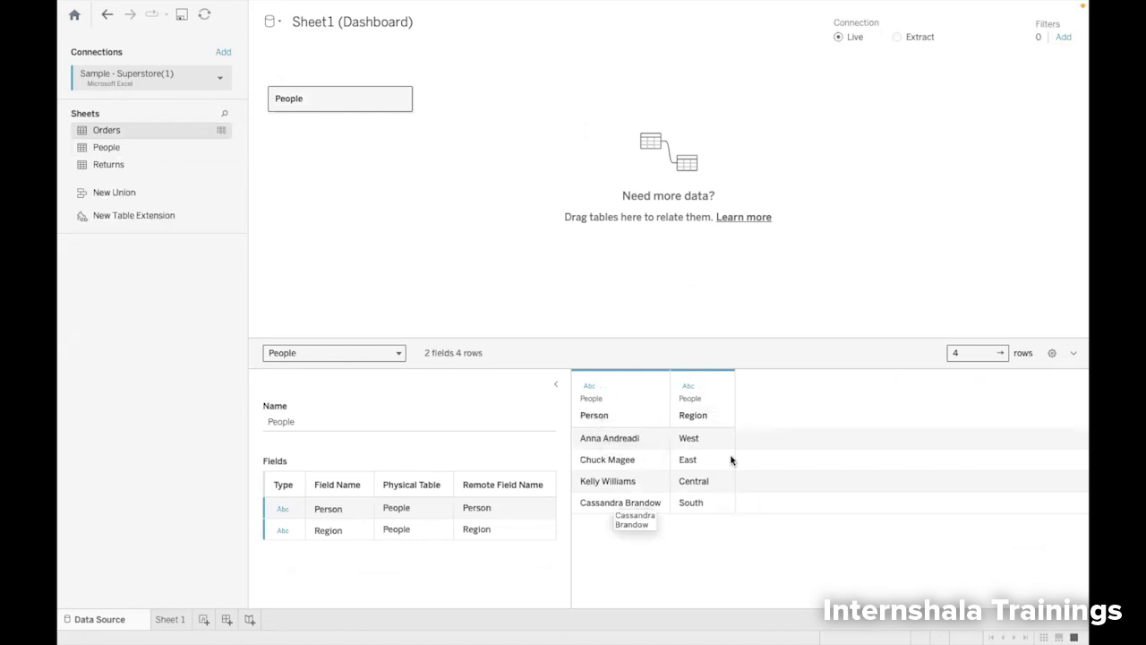
Remove the People table from the data source canvas and add the Returns table in its place.
click(402, 97)
click(419, 143)
drag(106, 165, 320, 156)
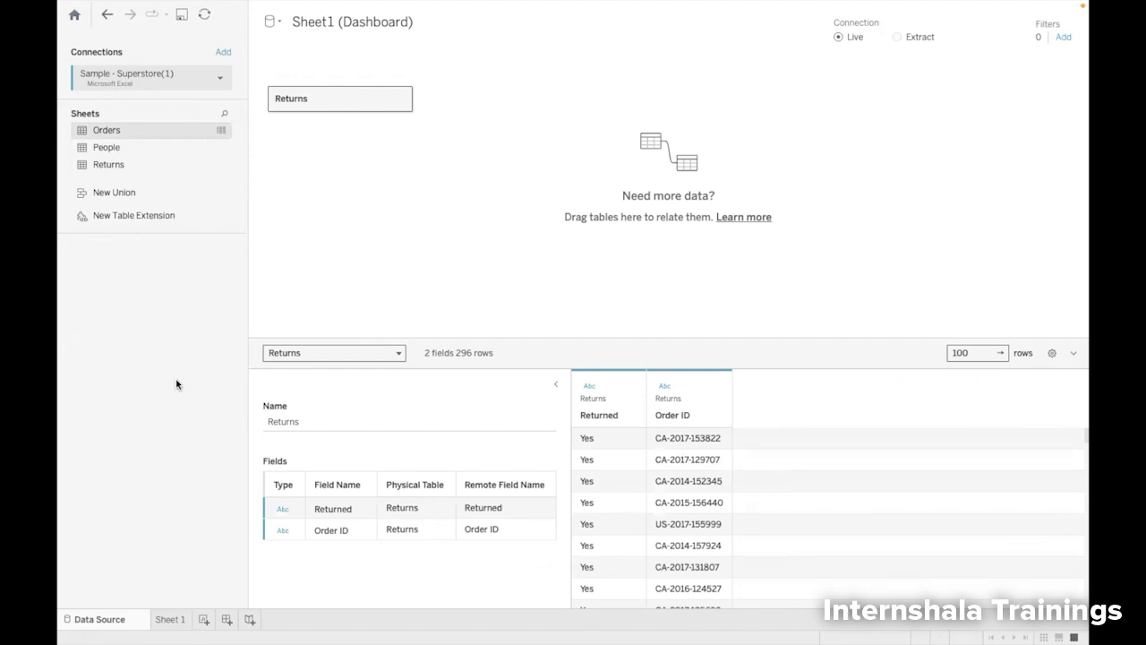
Open the Returns table's physical layer and inner join the Orders table and the People table to it.
double_click(341, 98)
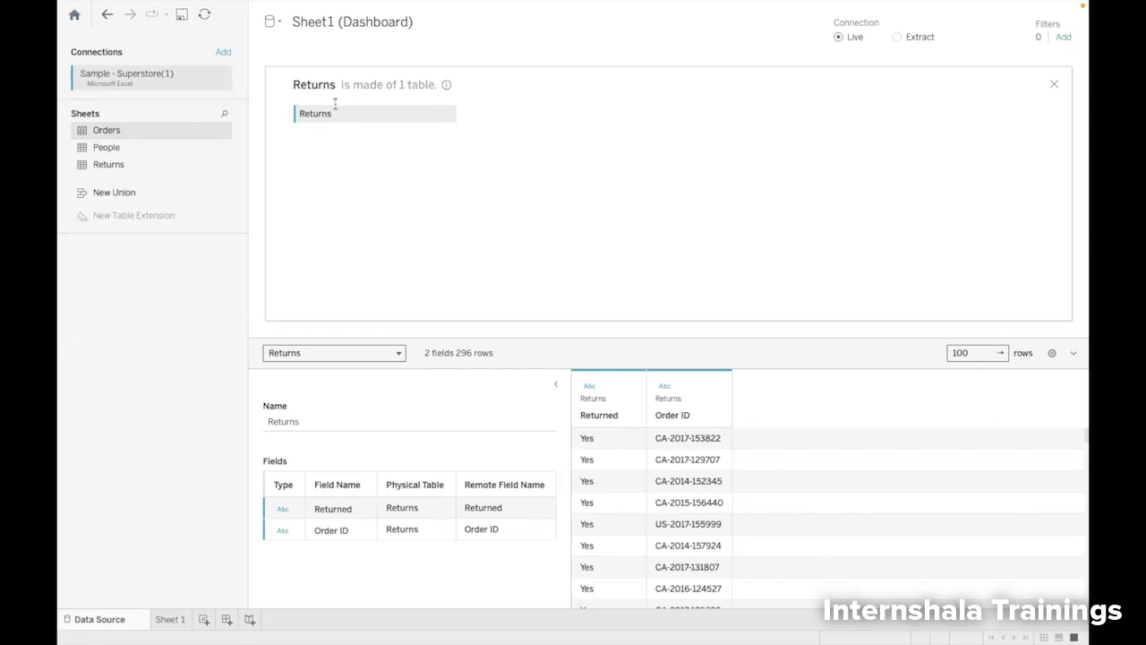
drag(133, 129, 484, 115)
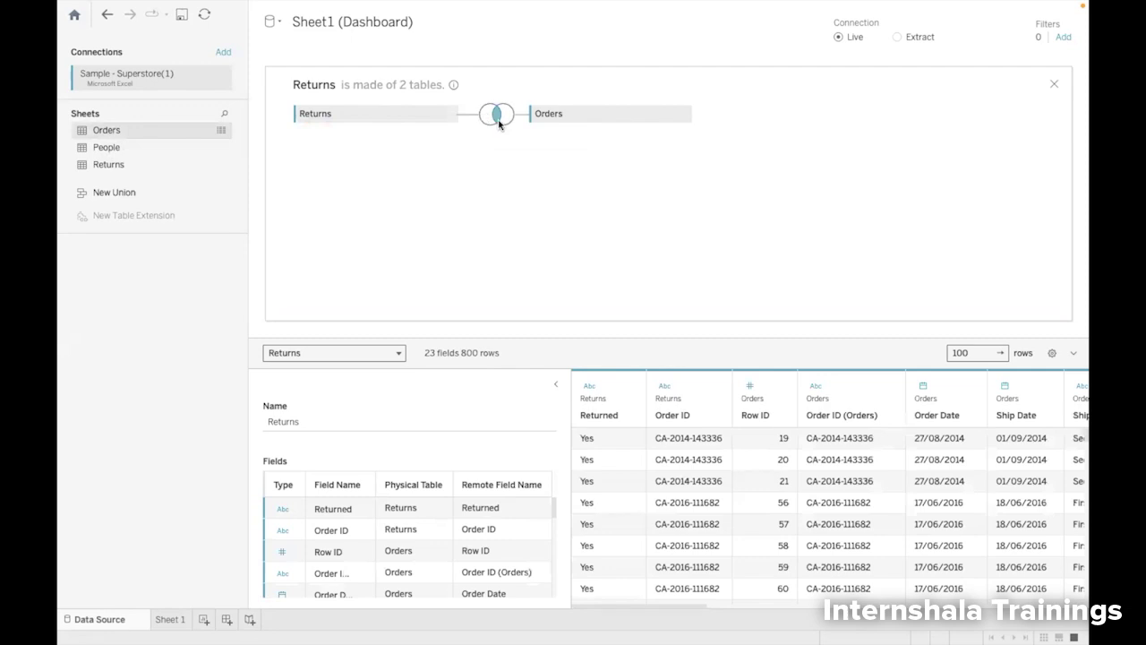
mouse_move(501, 121)
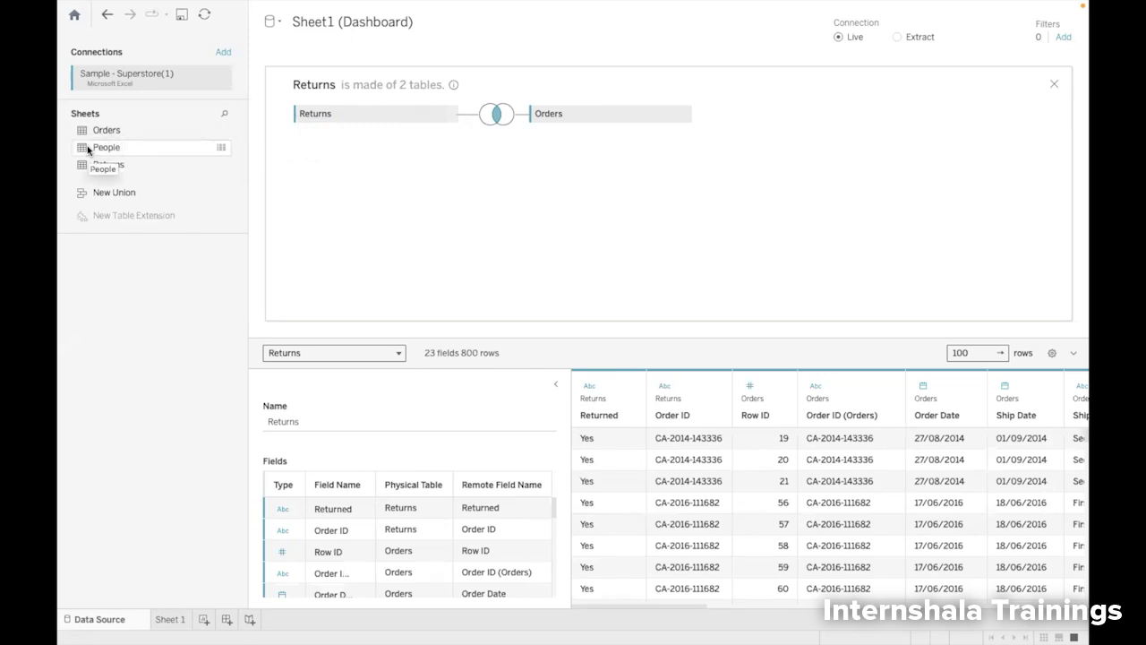
drag(87, 145, 740, 113)
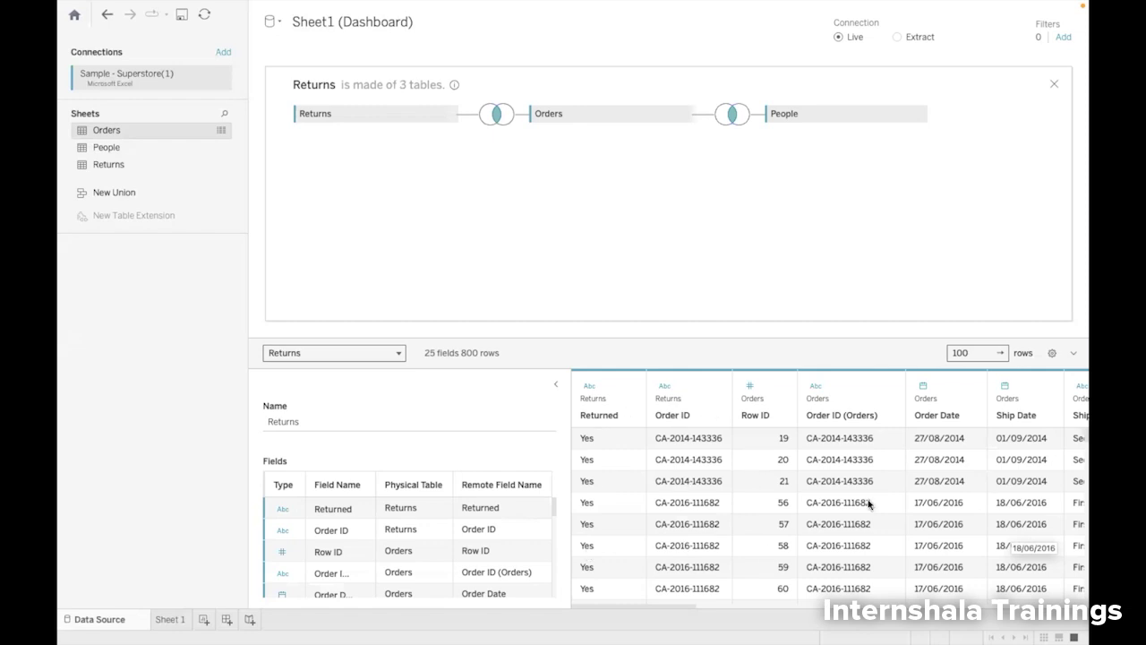
Examine the joined columns in the data preview and the grouped table fields on Sheet 1, returning to the data source.
drag(634, 607, 1012, 582)
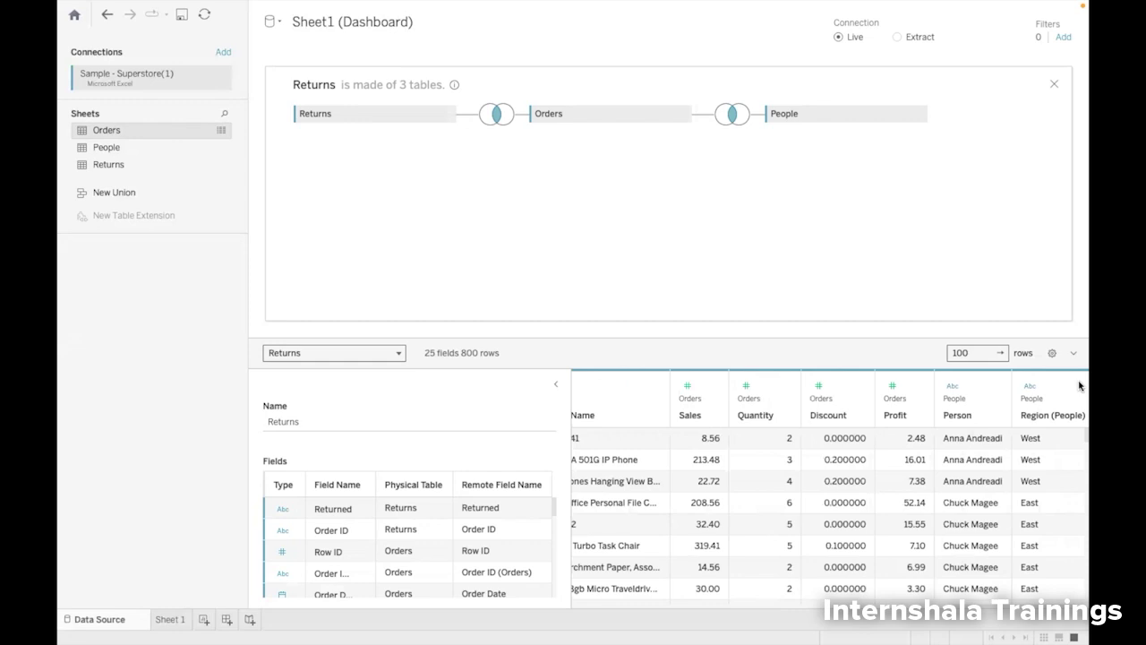
click(169, 619)
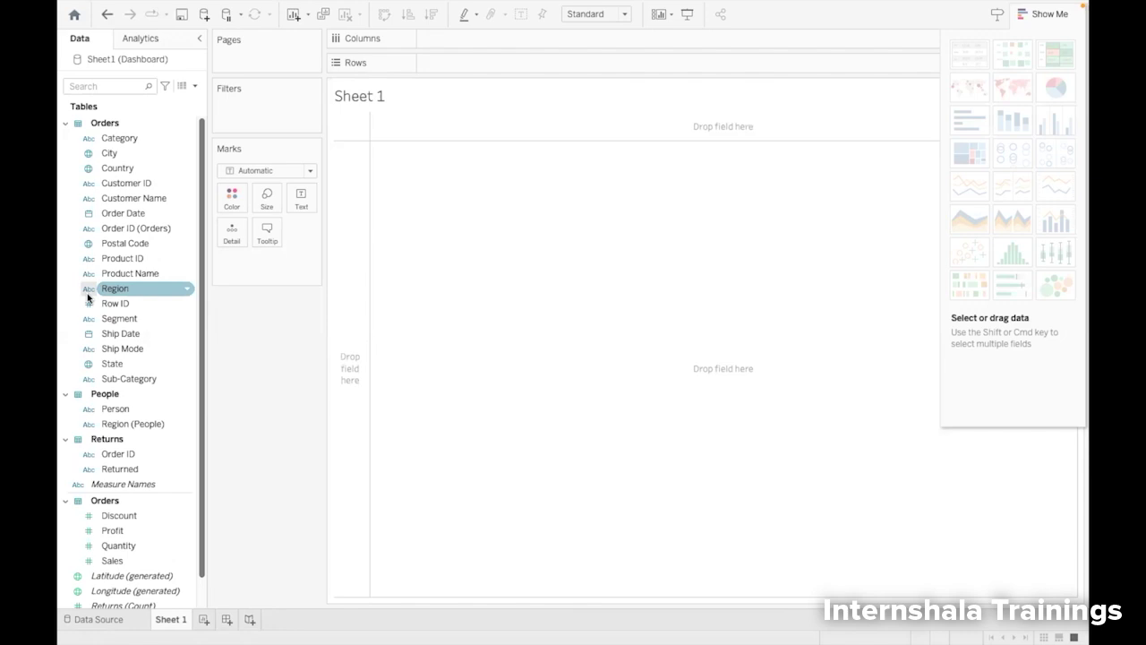
click(98, 619)
click(170, 618)
click(97, 619)
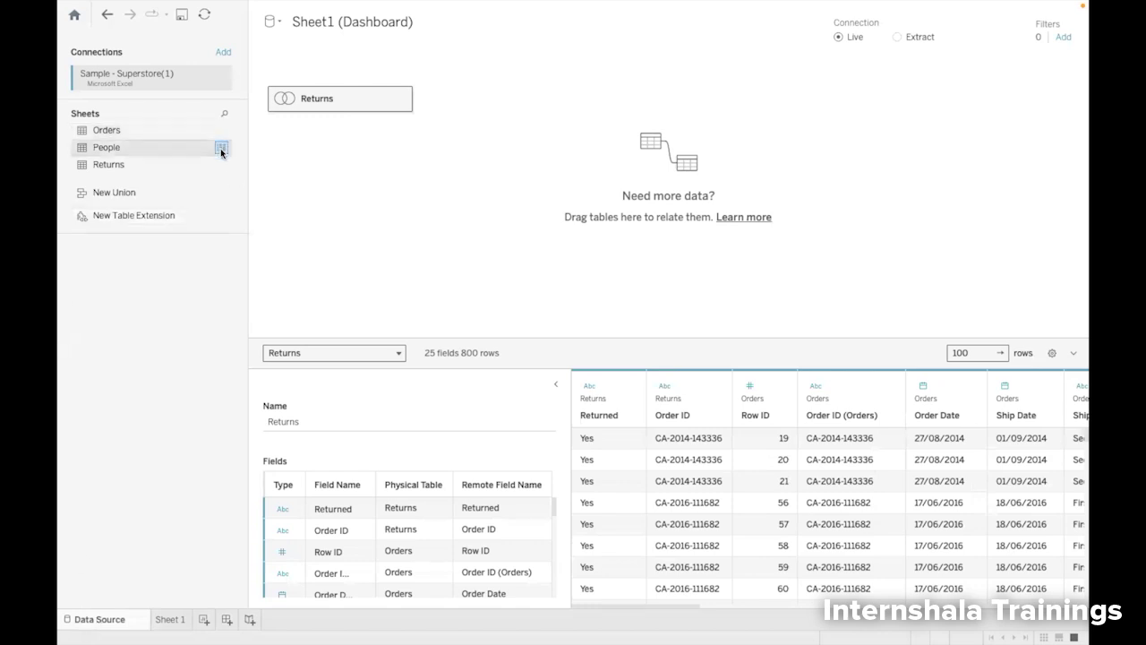
View the underlying data of the People sheet and the Orders sheet, checking their row and field counts.
click(221, 149)
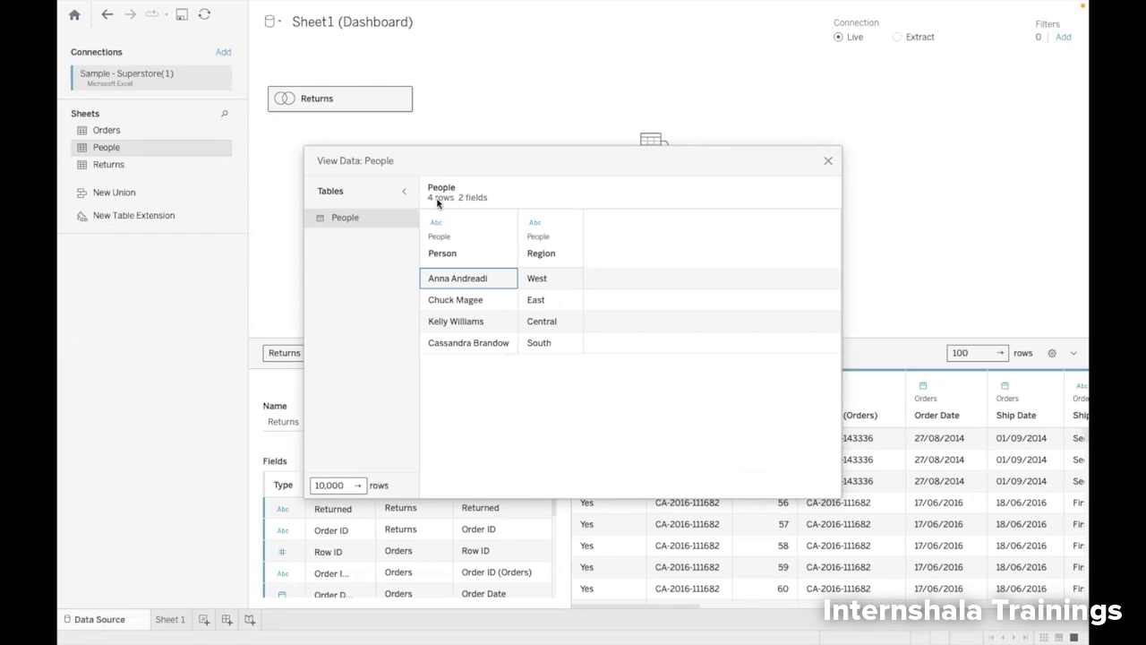
click(827, 161)
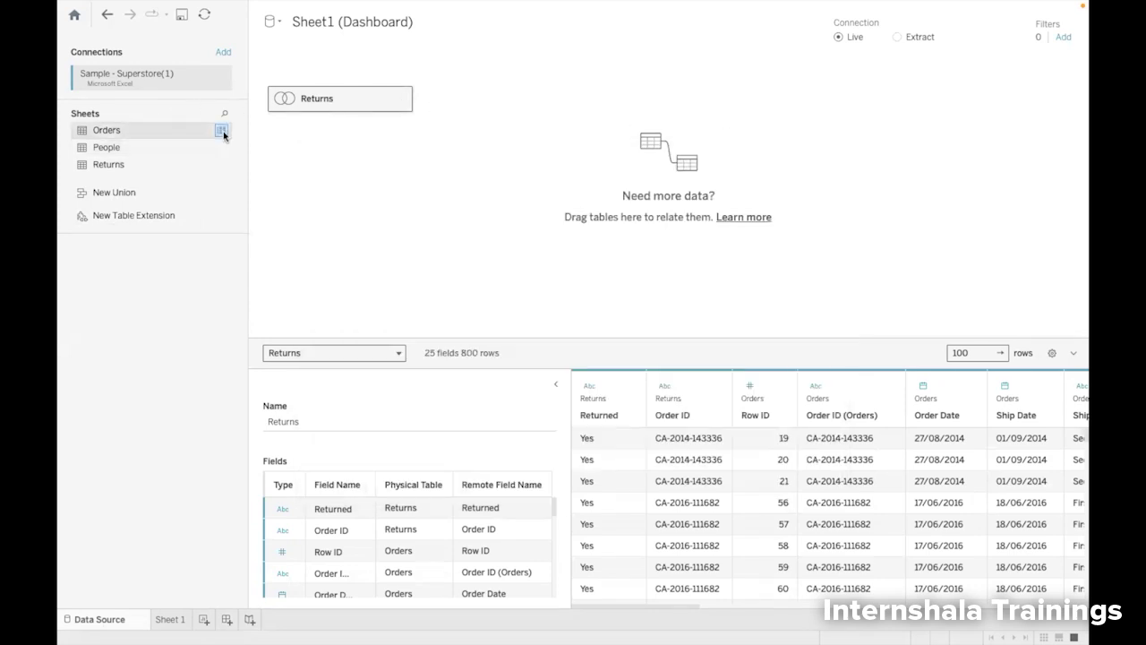
click(220, 133)
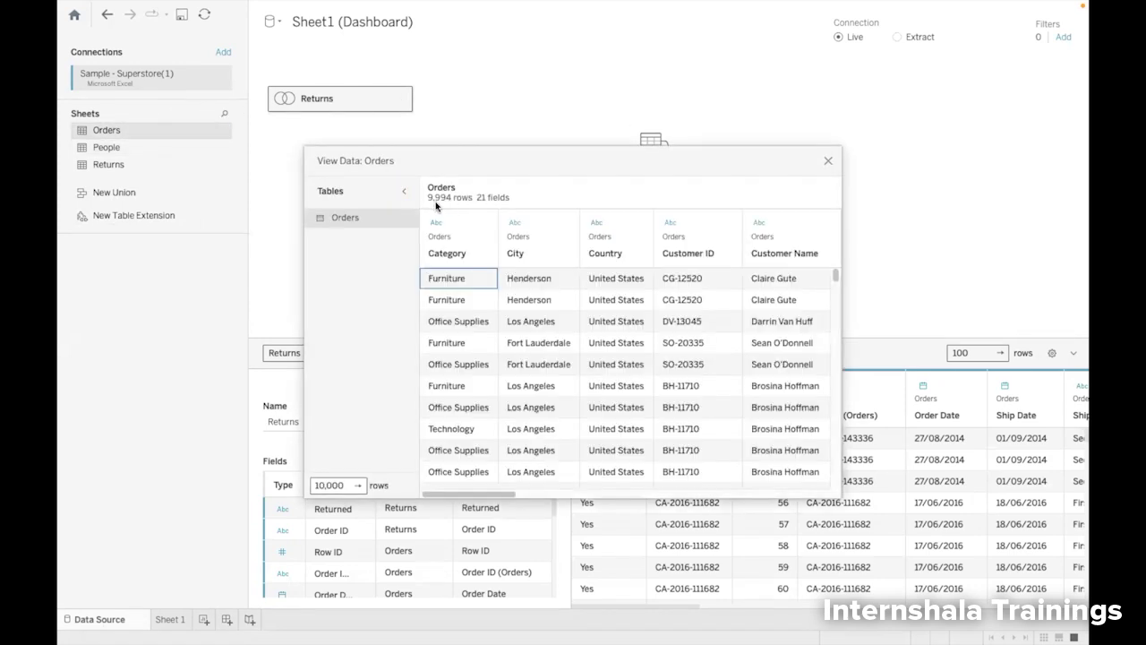
mouse_move(473, 227)
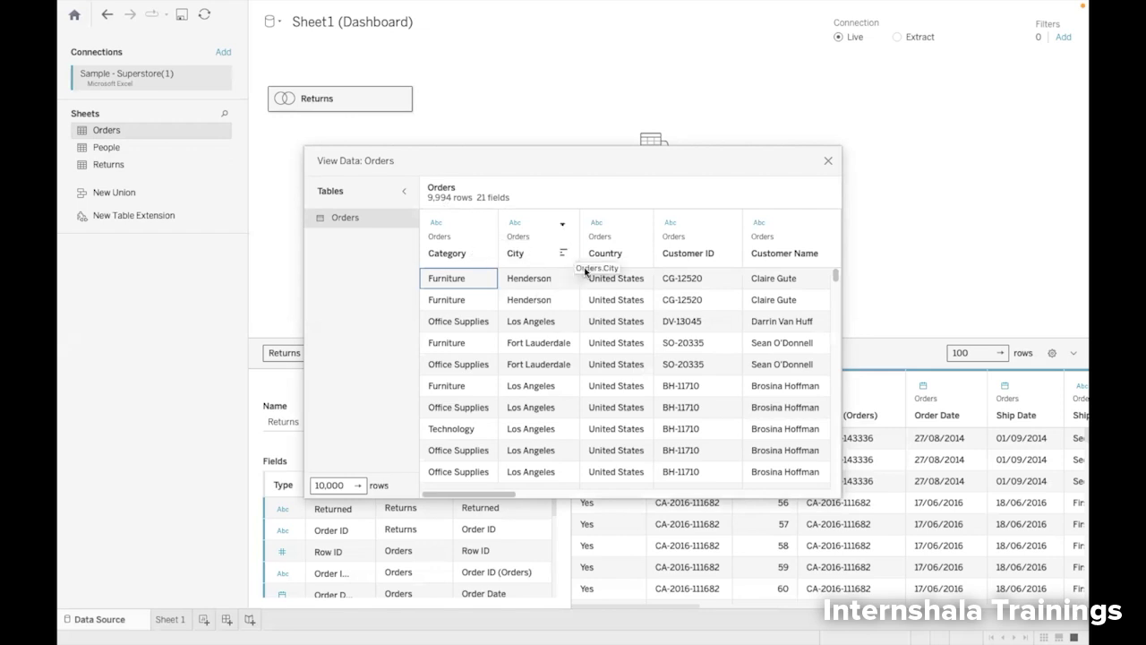
click(828, 162)
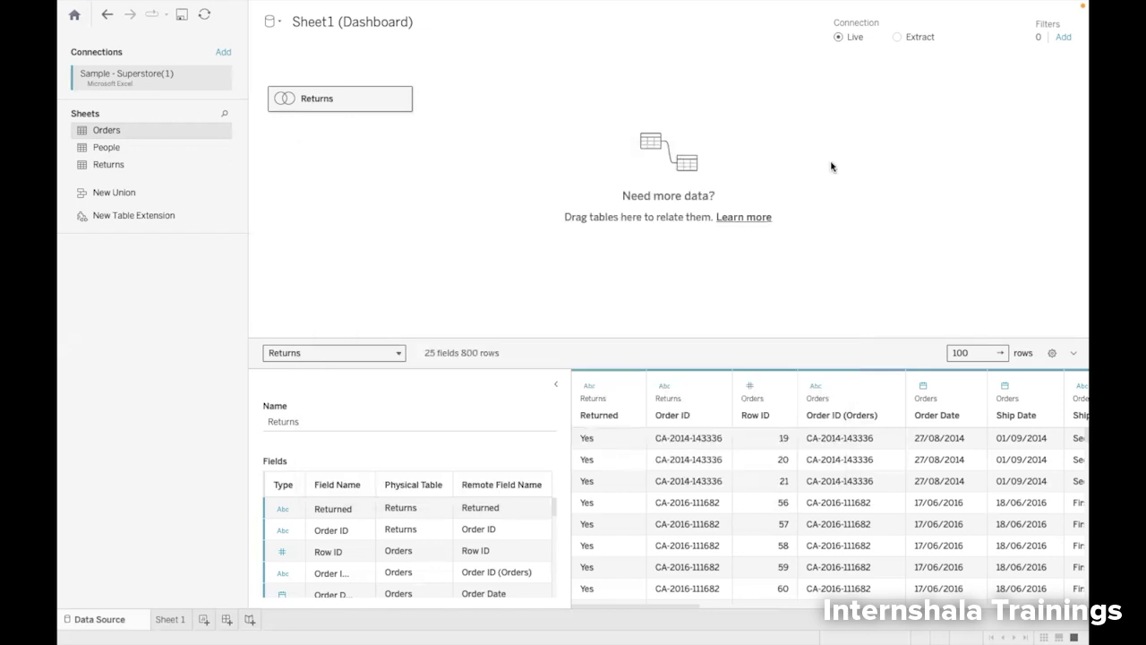